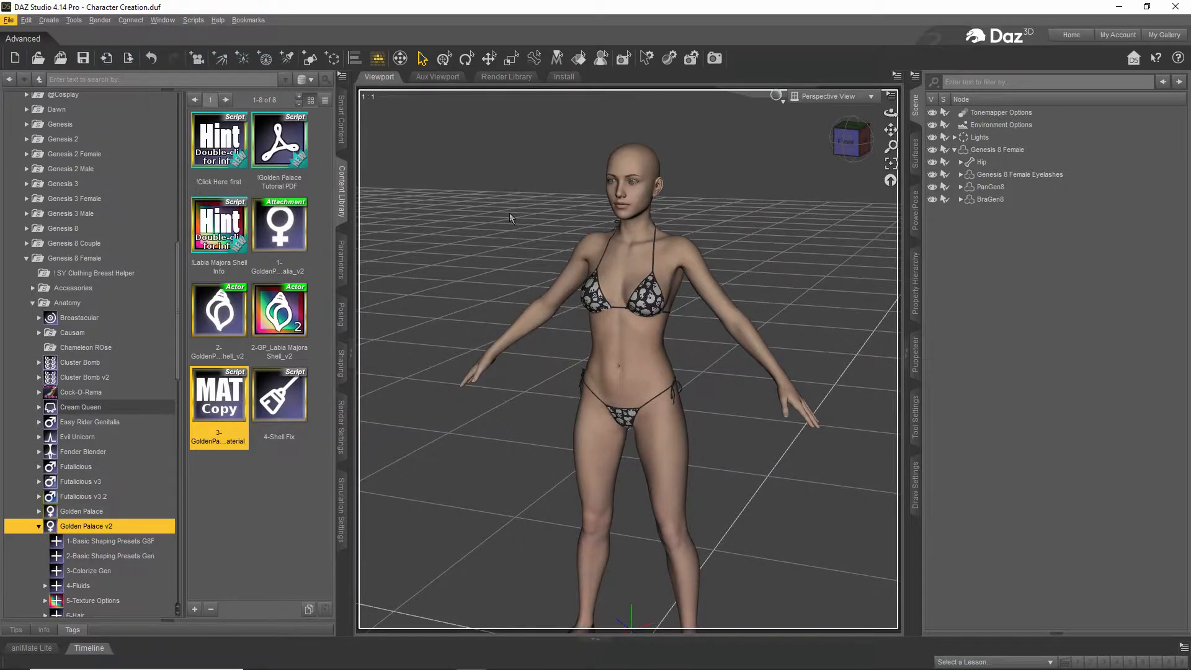
Add the 1-Lickalicious_Full Setup wearable from the Genesis 8 Female Anatomy library to the Genesis 8 Female figure
left_click_drag(891, 112, 835, 126)
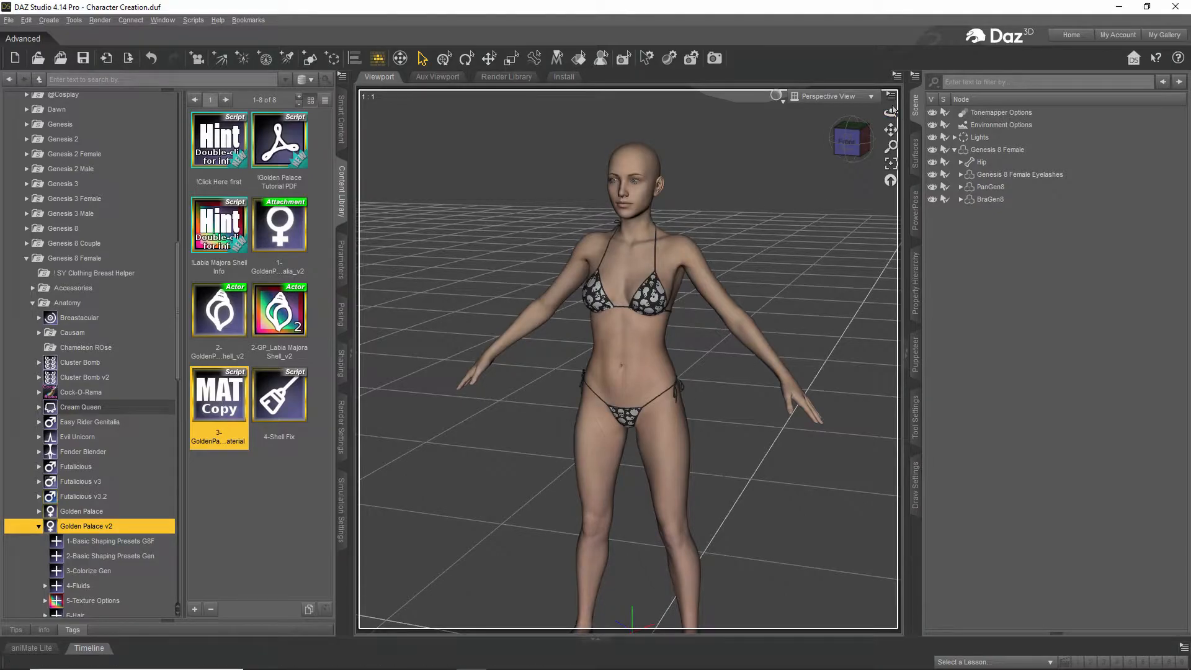
left_click_drag(890, 121, 865, 150)
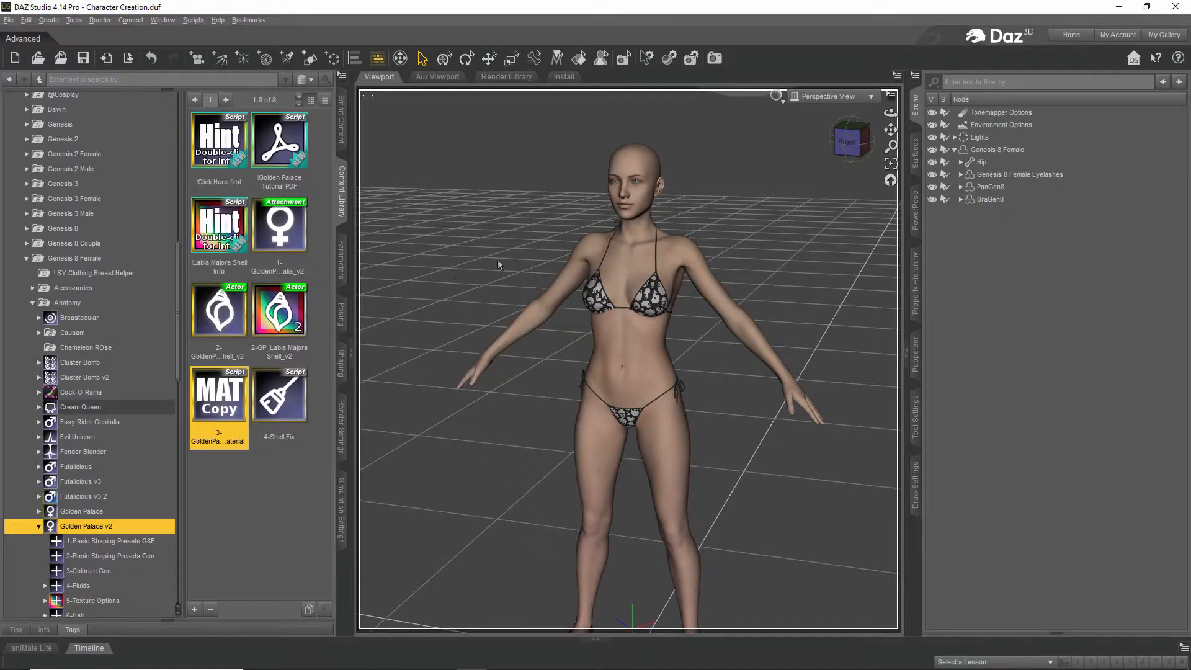
left_click(1000, 150)
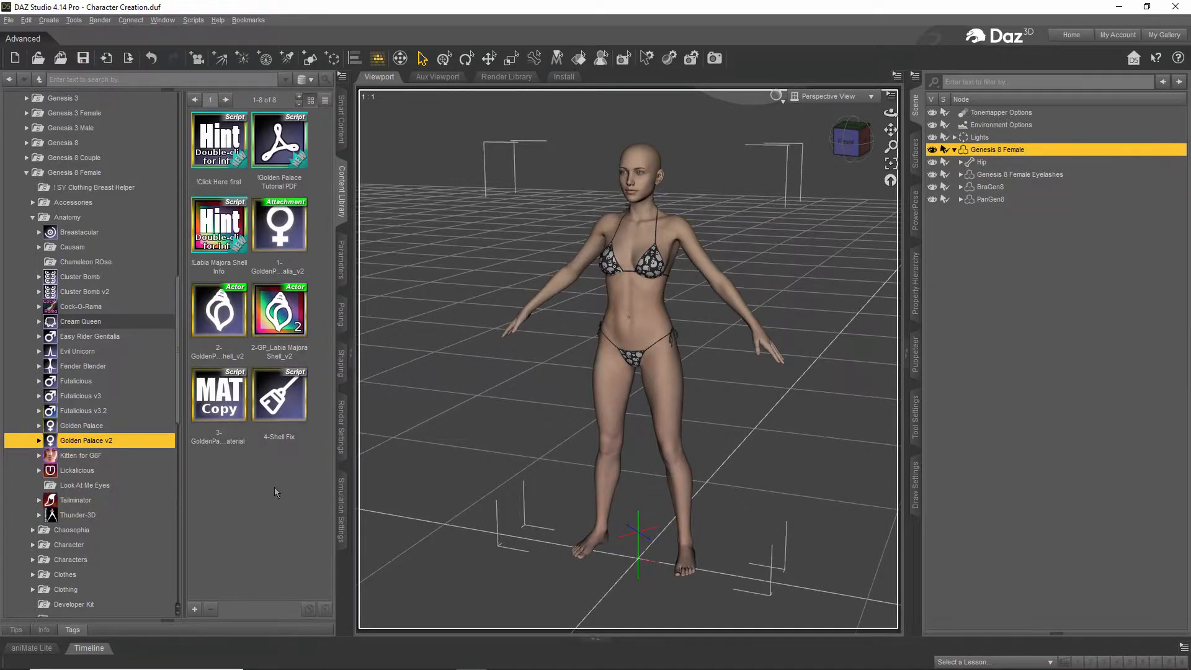
left_click(106, 471)
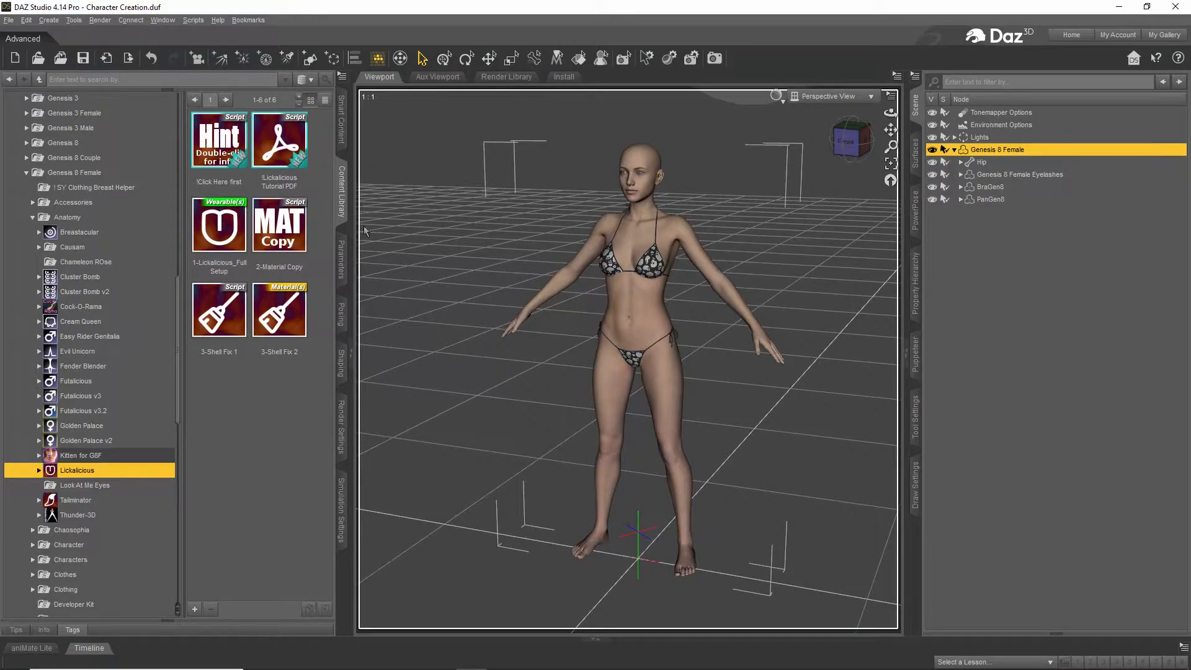
mouse_move(219, 220)
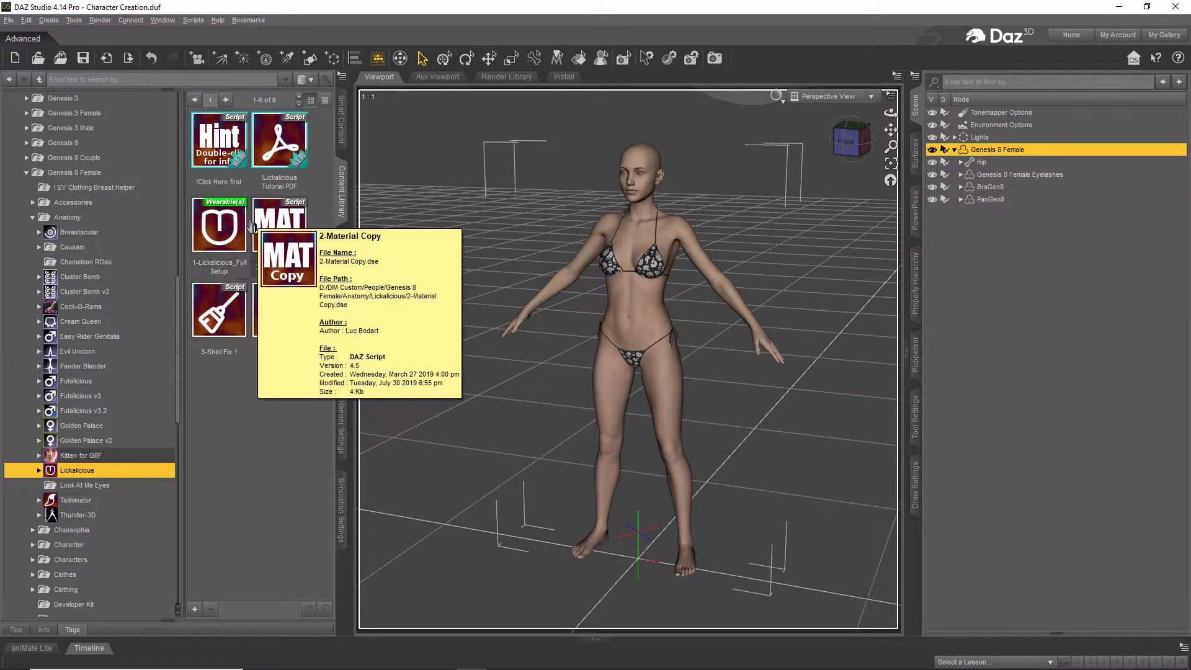
double_click(214, 239)
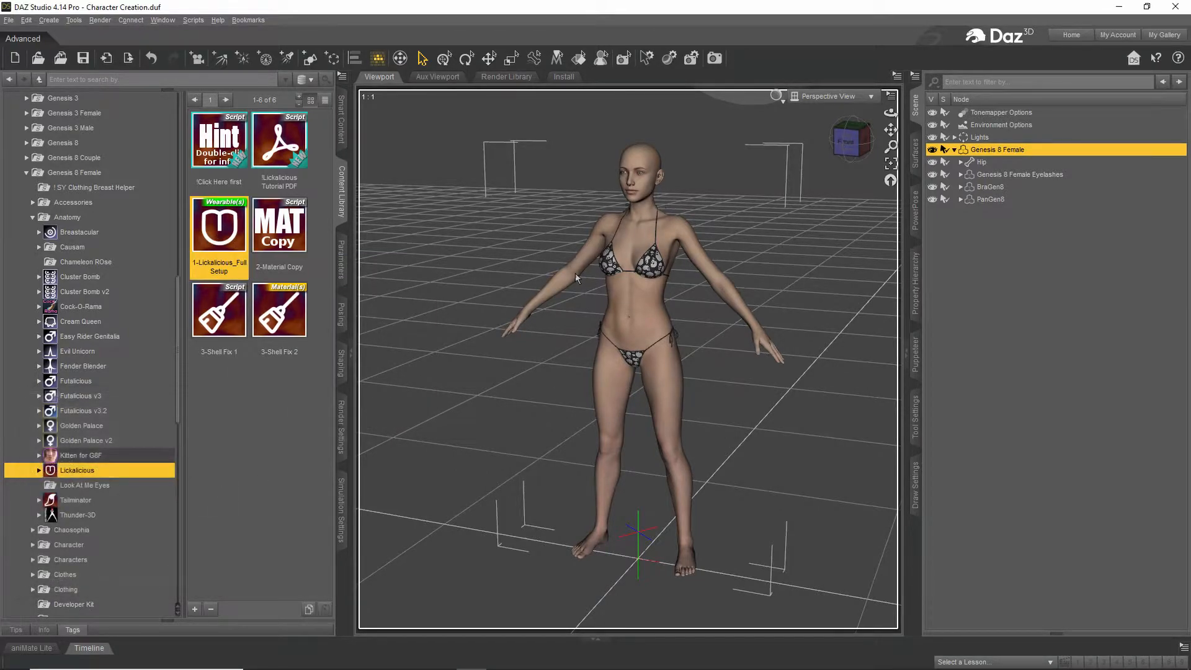
Open the figure's mouth by setting the Lower Jaw bone's Up-Down rotation to 21.75
left_click(634, 206)
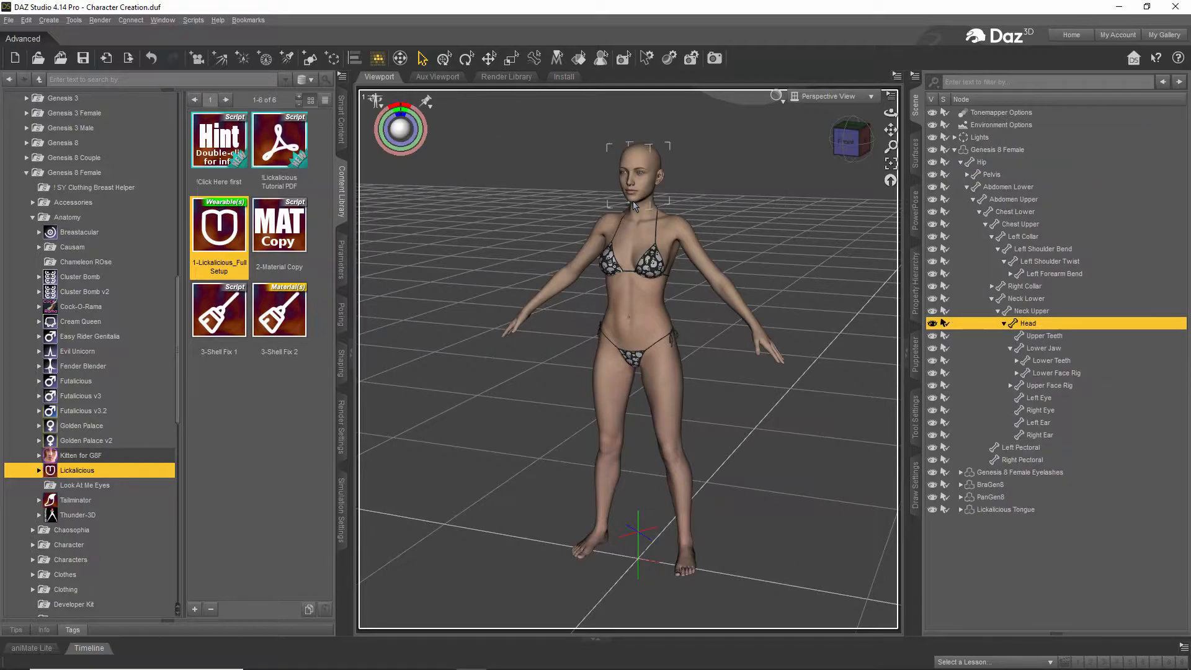
left_click(1045, 349)
left_click(342, 261)
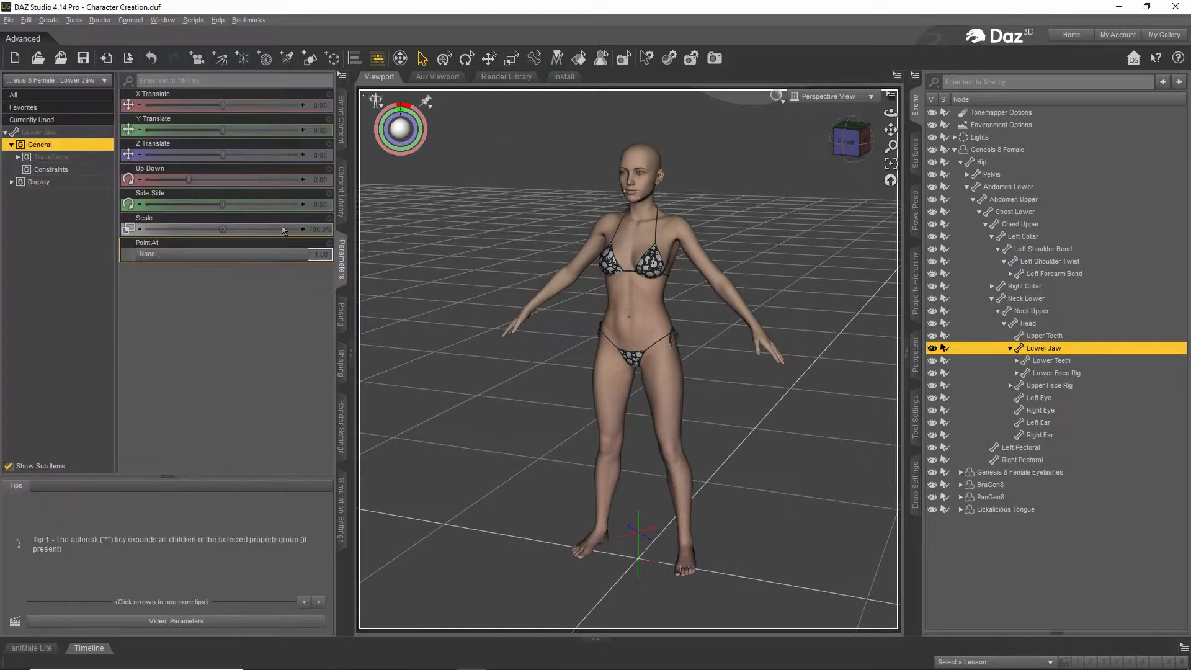
left_click_drag(218, 186, 285, 186)
Examine the open mouth and the added tongue up close, including in the rendered auxiliary preview
scroll(501, 210, "up", 5)
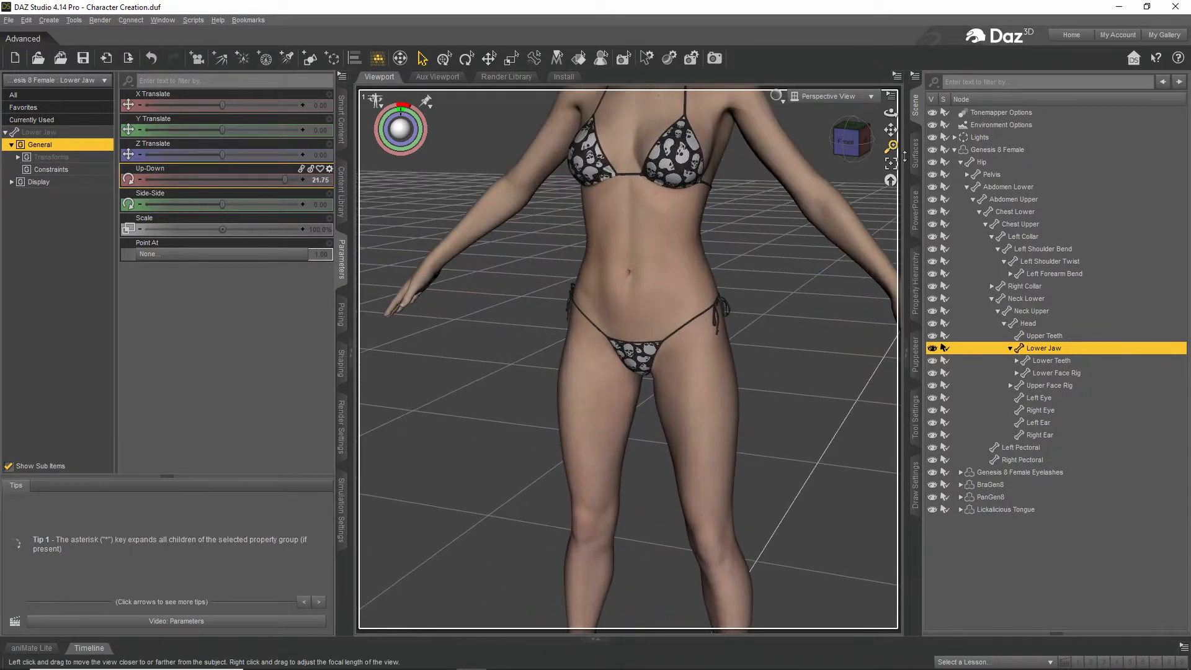
left_click_drag(891, 129, 860, 164)
scroll(859, 165, "up", 3)
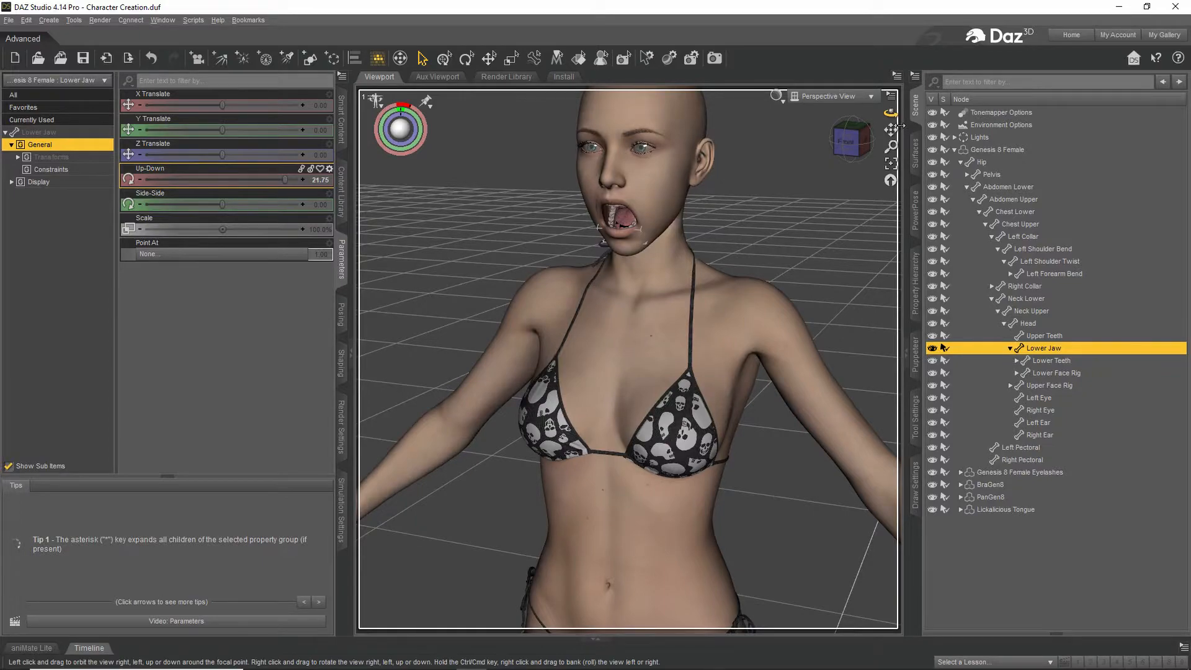
left_click_drag(900, 126, 827, 201)
scroll(787, 249, "up", 3)
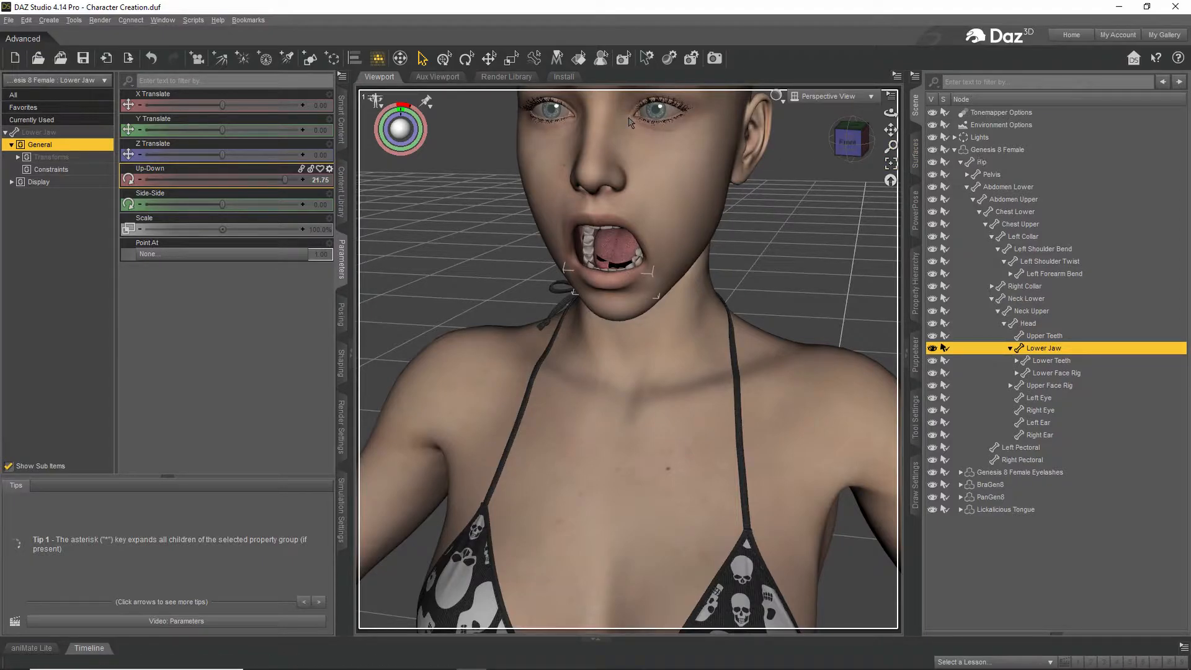
left_click(455, 79)
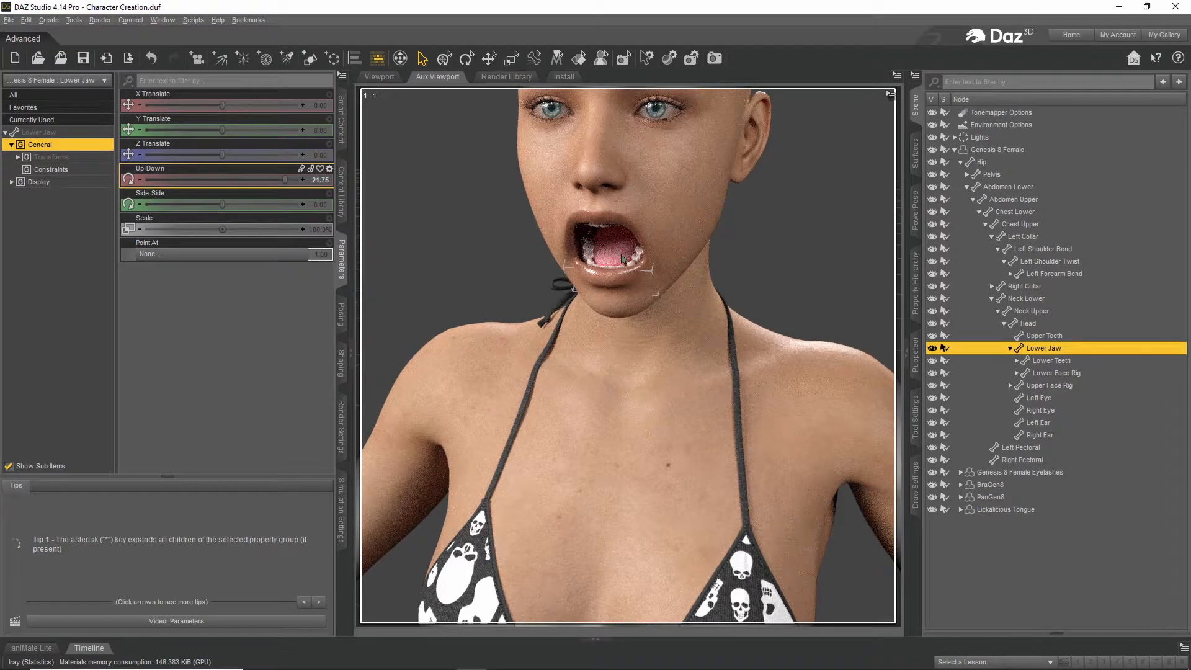
left_click(379, 77)
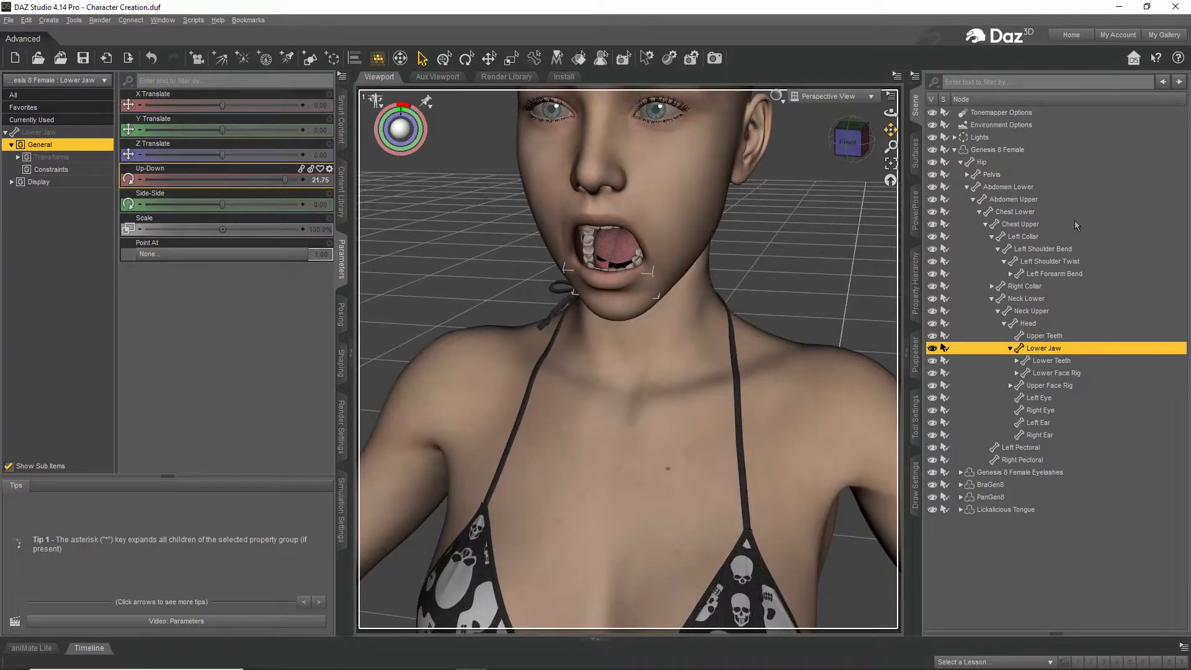
Copy the Genesis 8 Female mouth material onto the tongue with Lickalicious' 2-Material Copy script
left_click(967, 187)
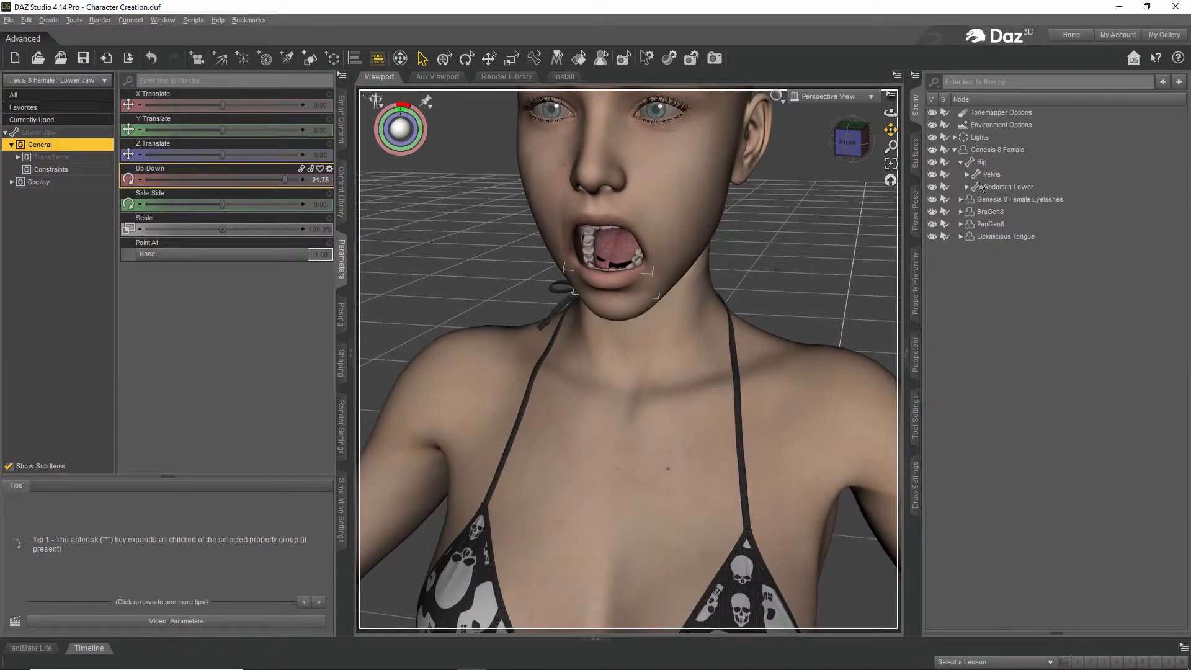
left_click(997, 149)
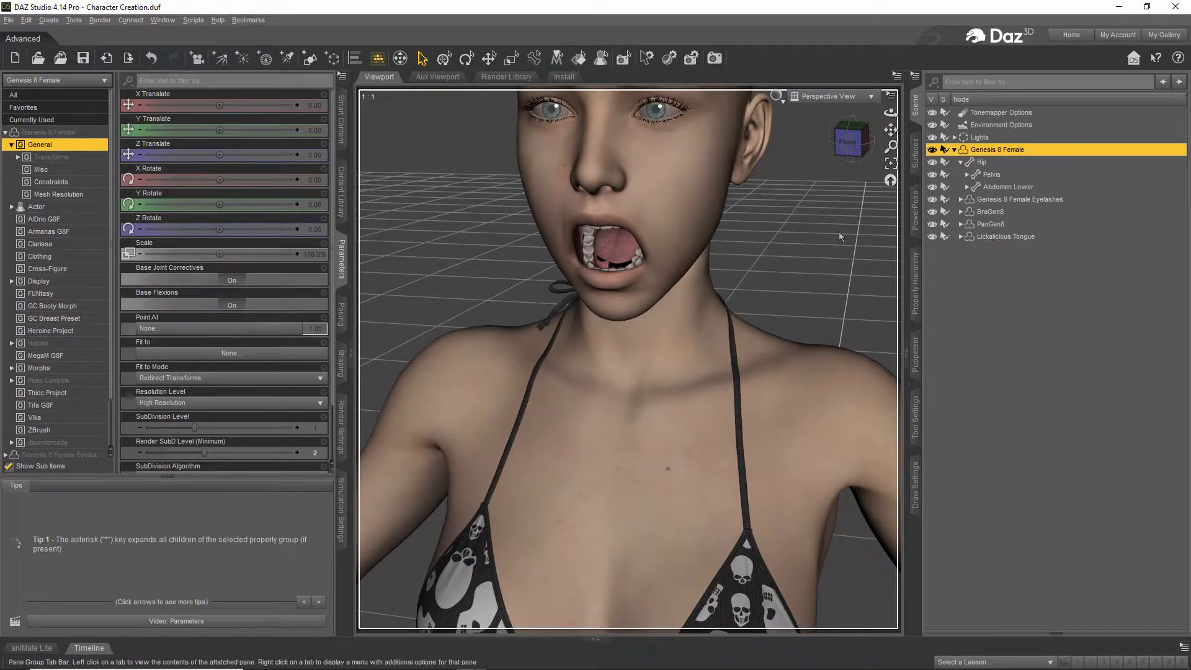
left_click(342, 192)
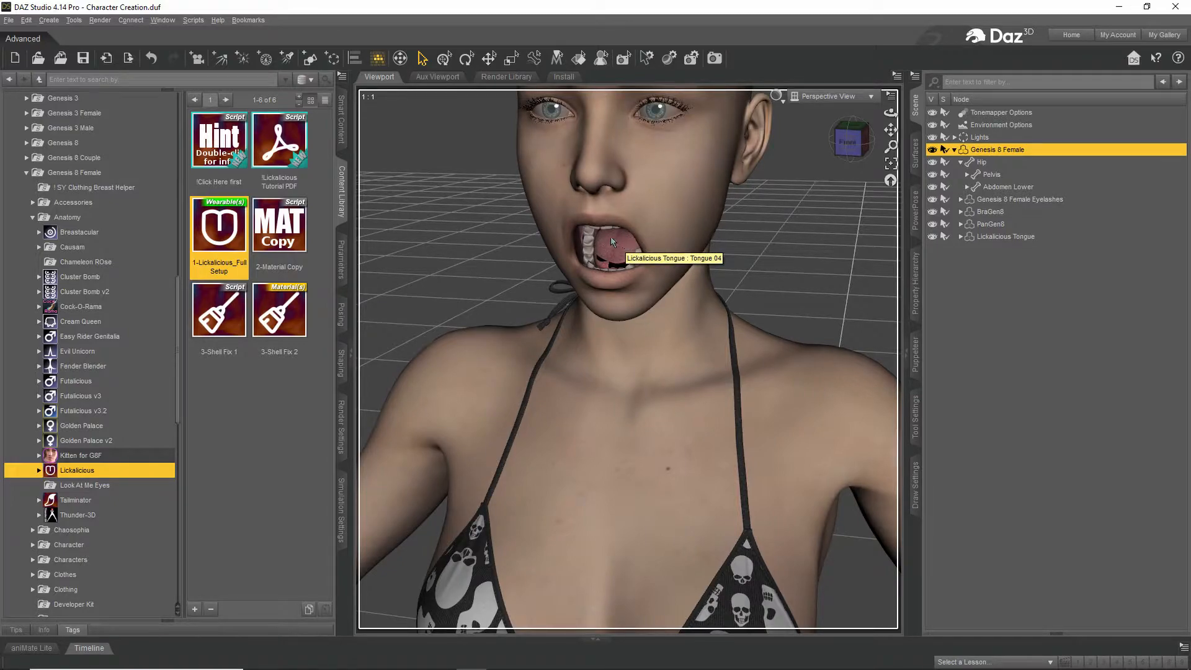
left_click(294, 238)
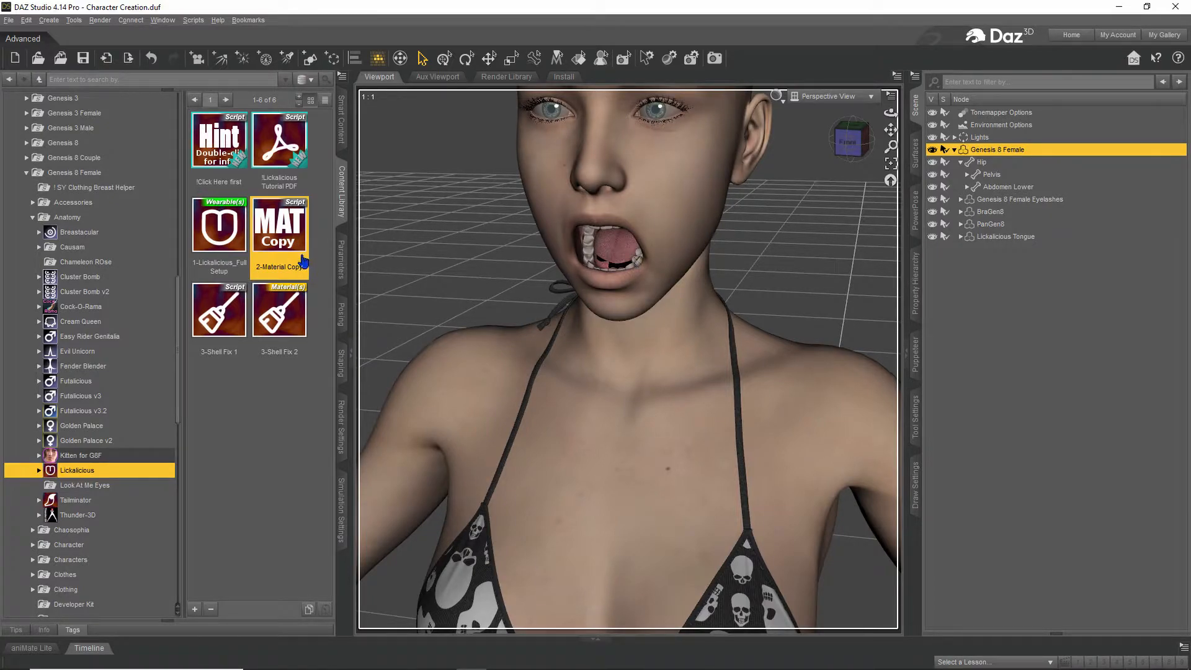
mouse_move(289, 235)
double_click(292, 237)
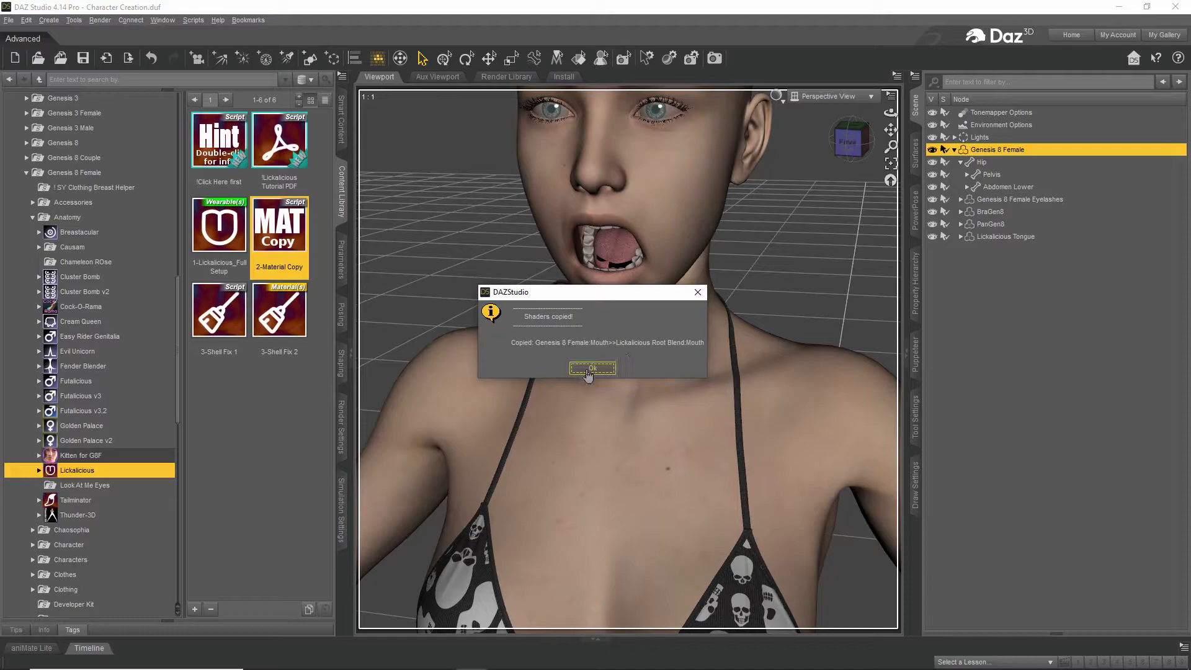
left_click(594, 370)
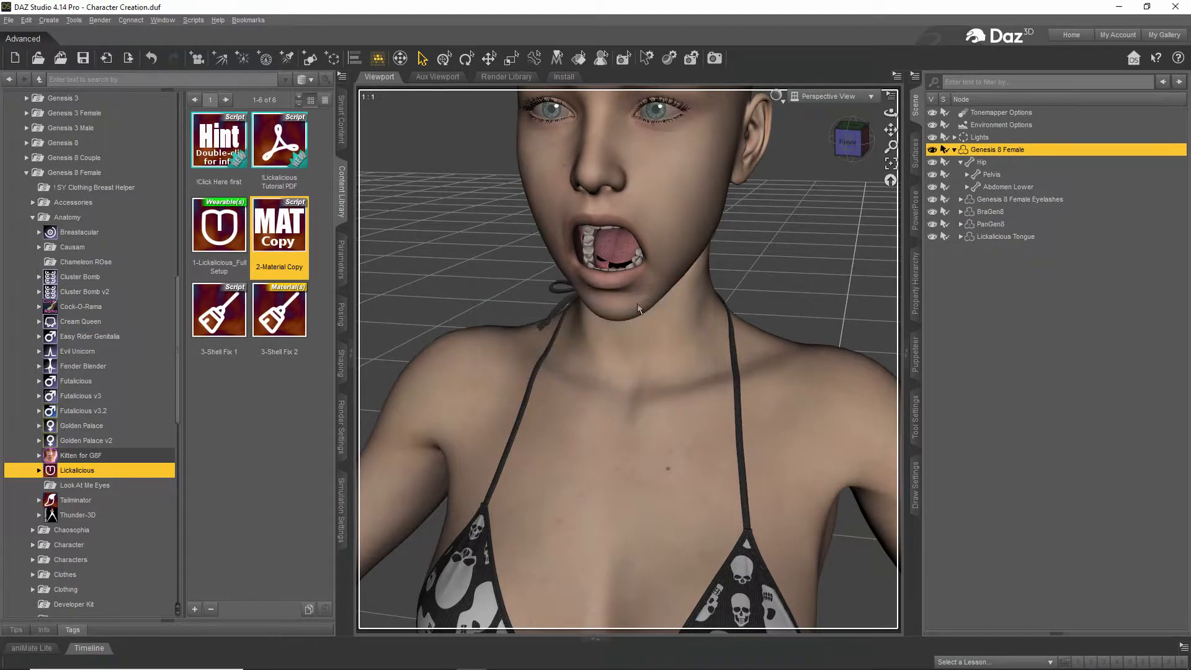
Add Lickalicious' !Wet Geometry Shell to the figure's tongue and apply the 3-High Glossiness material to it
scroll(653, 301, "down", 4)
left_click_drag(891, 130, 884, 31)
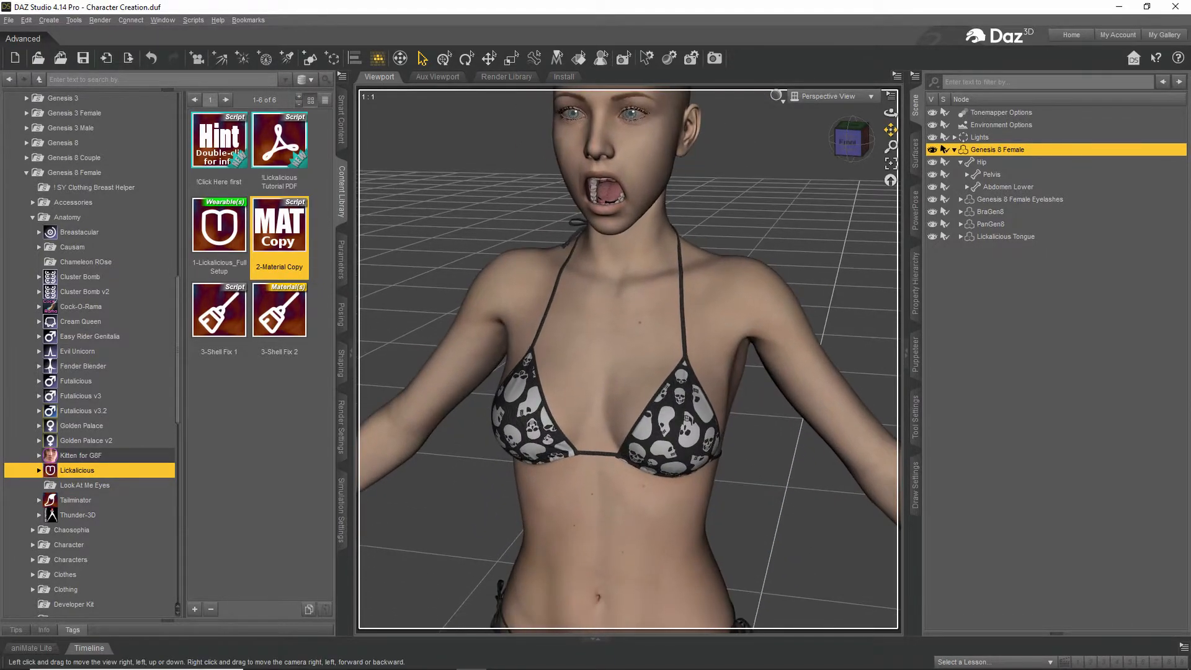
scroll(694, 342, "down", 3)
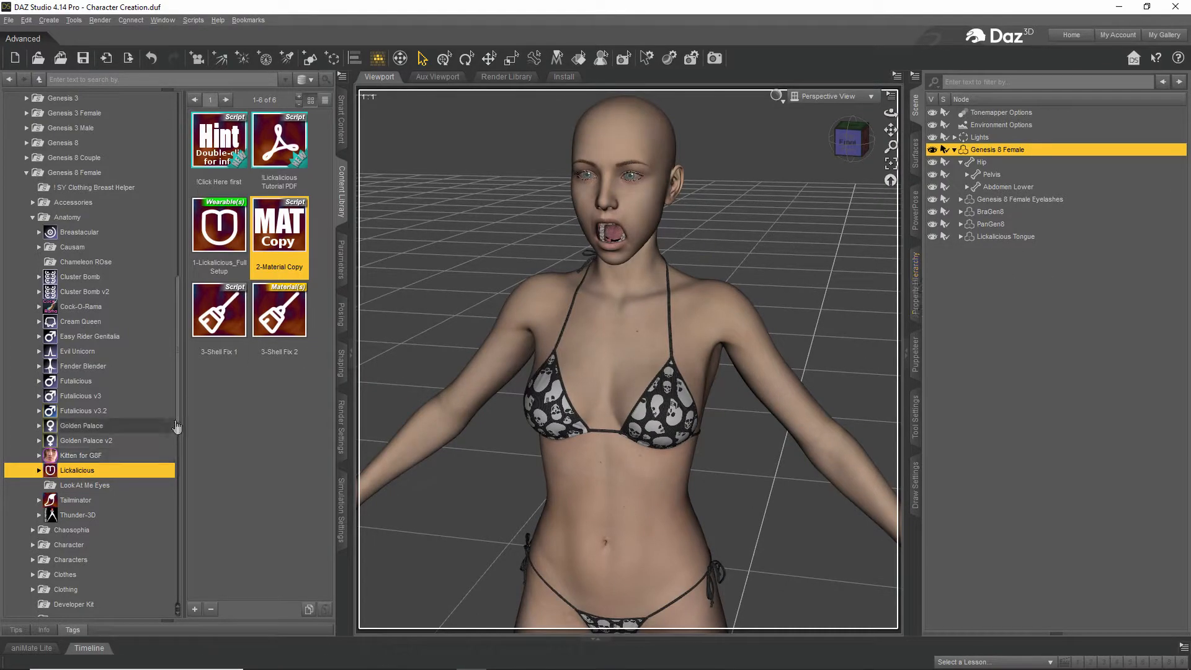
double_click(48, 476)
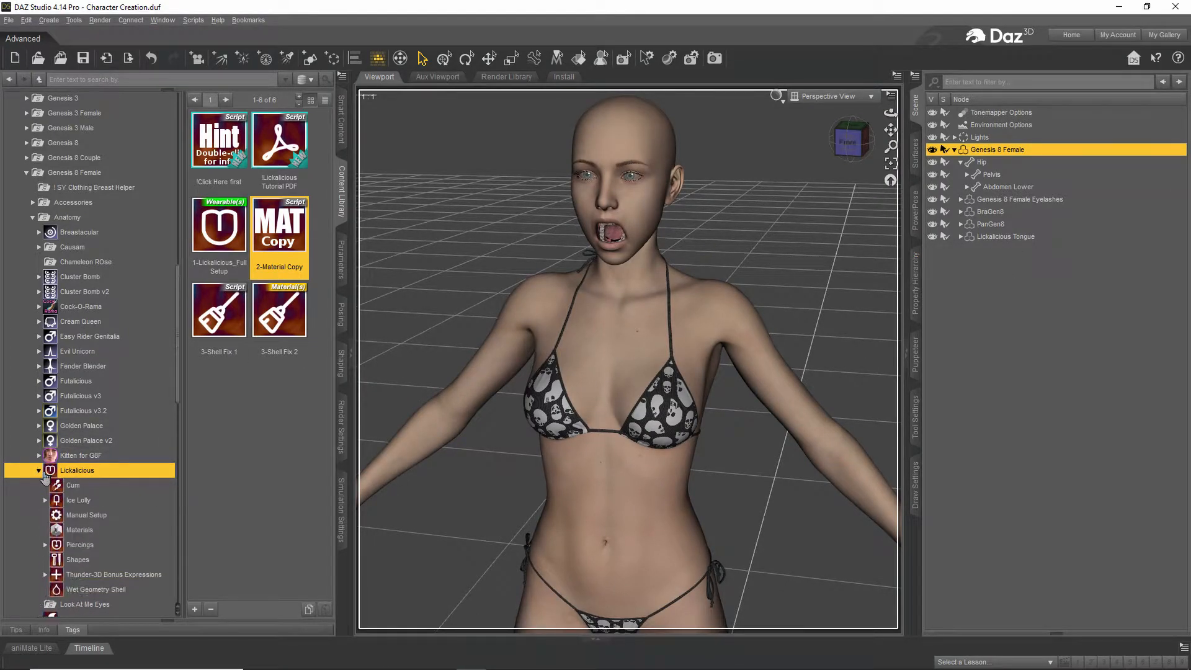
scroll(87, 476, "down", 3)
left_click(87, 462)
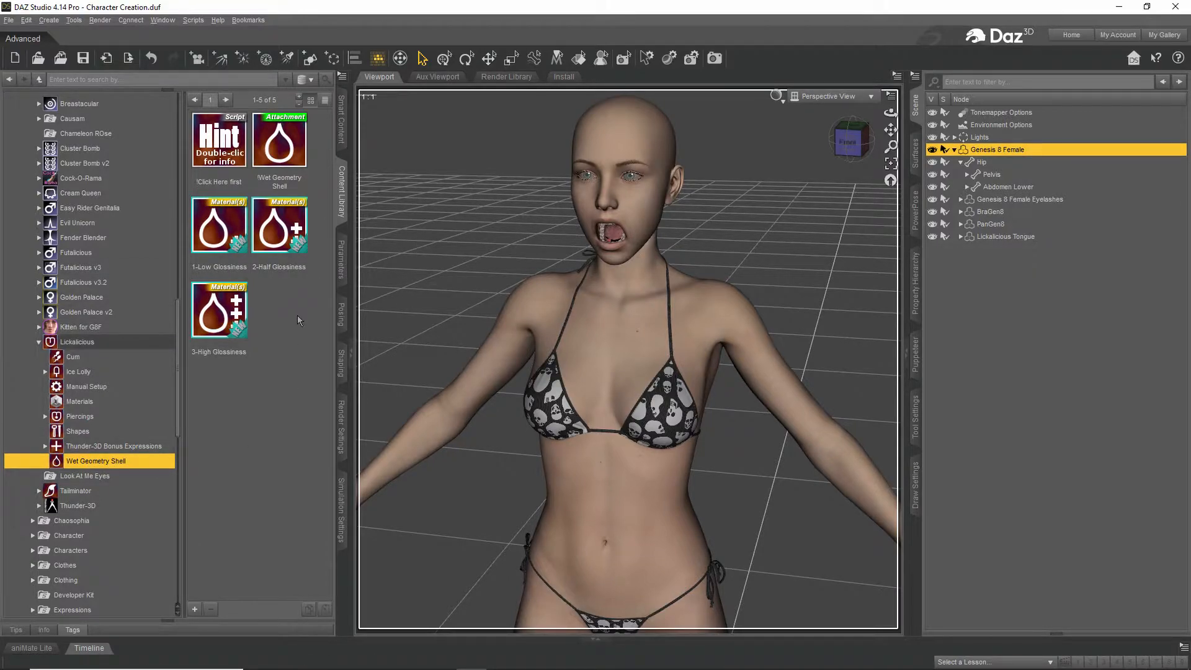
double_click(280, 160)
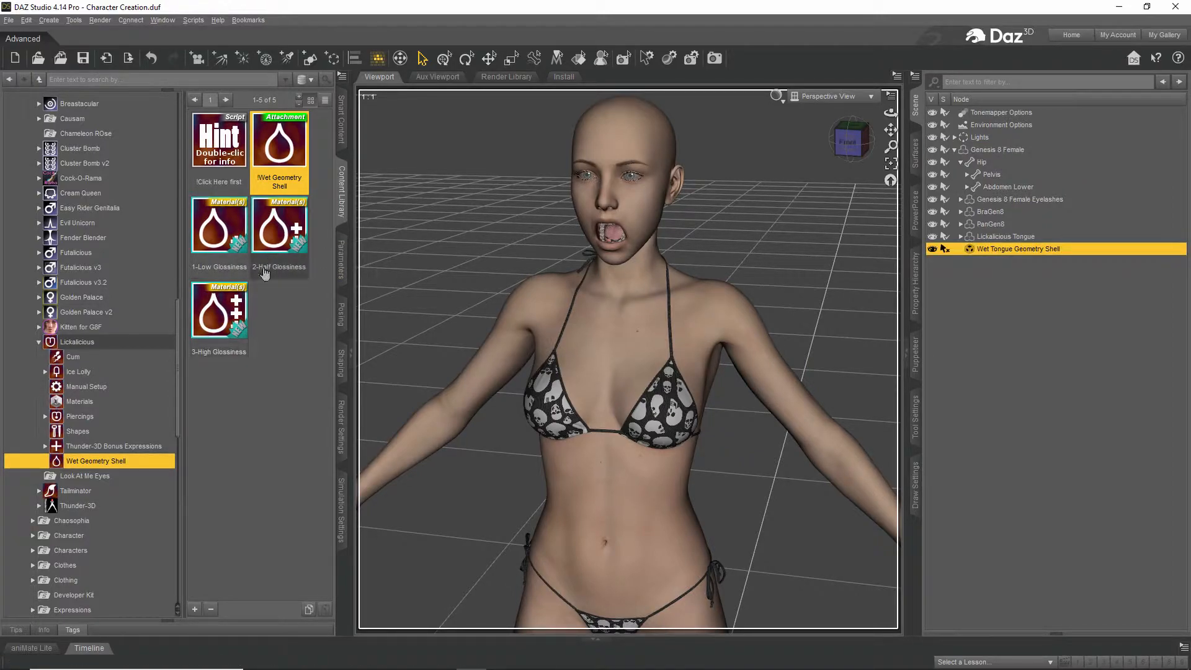
left_click(219, 310)
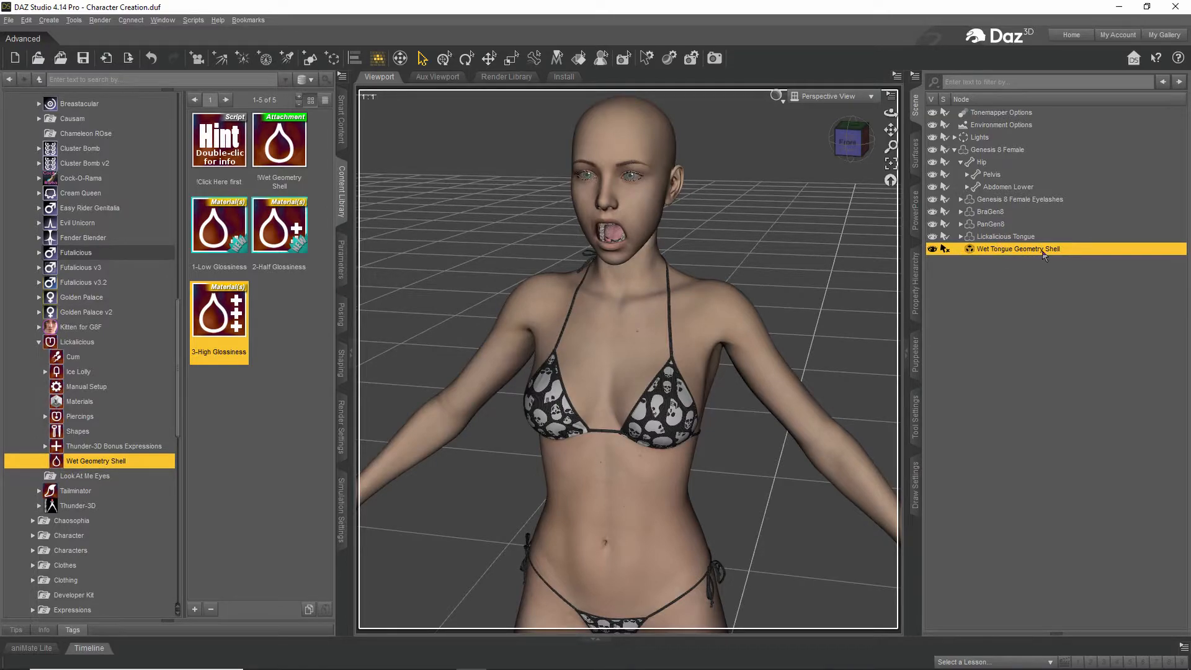
Attach the 1-Breastacular Graft from the Anatomy library to the Genesis 8 Female figure
left_click(985, 152)
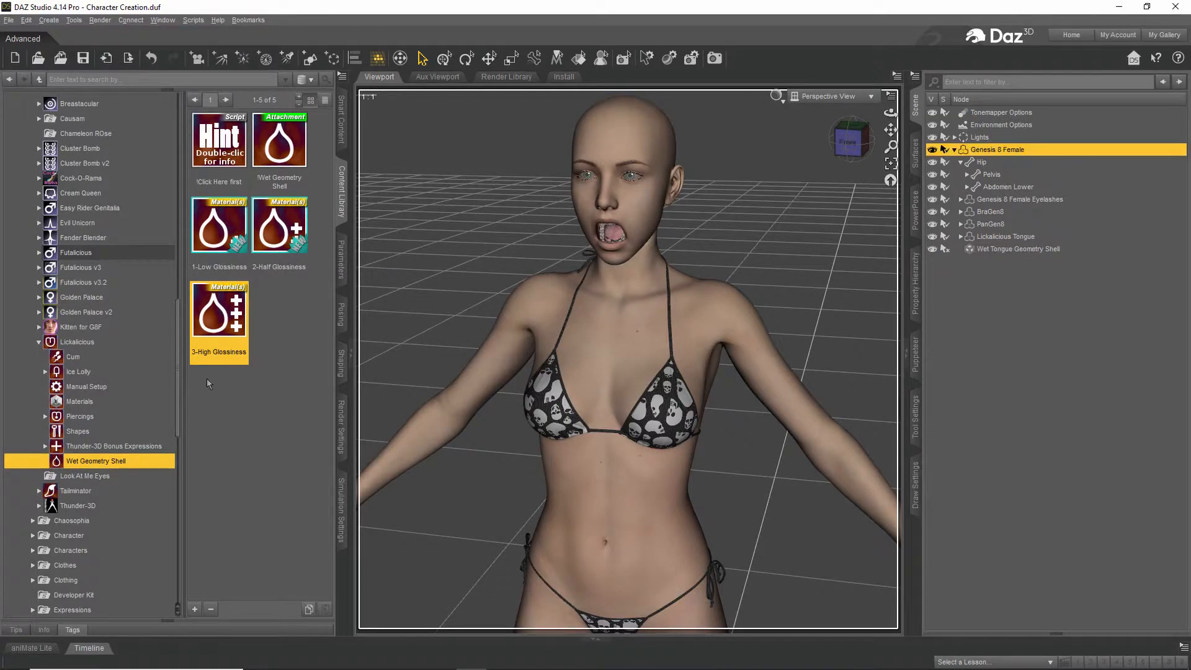
left_click(219, 140)
left_click_drag(891, 130, 891, 149)
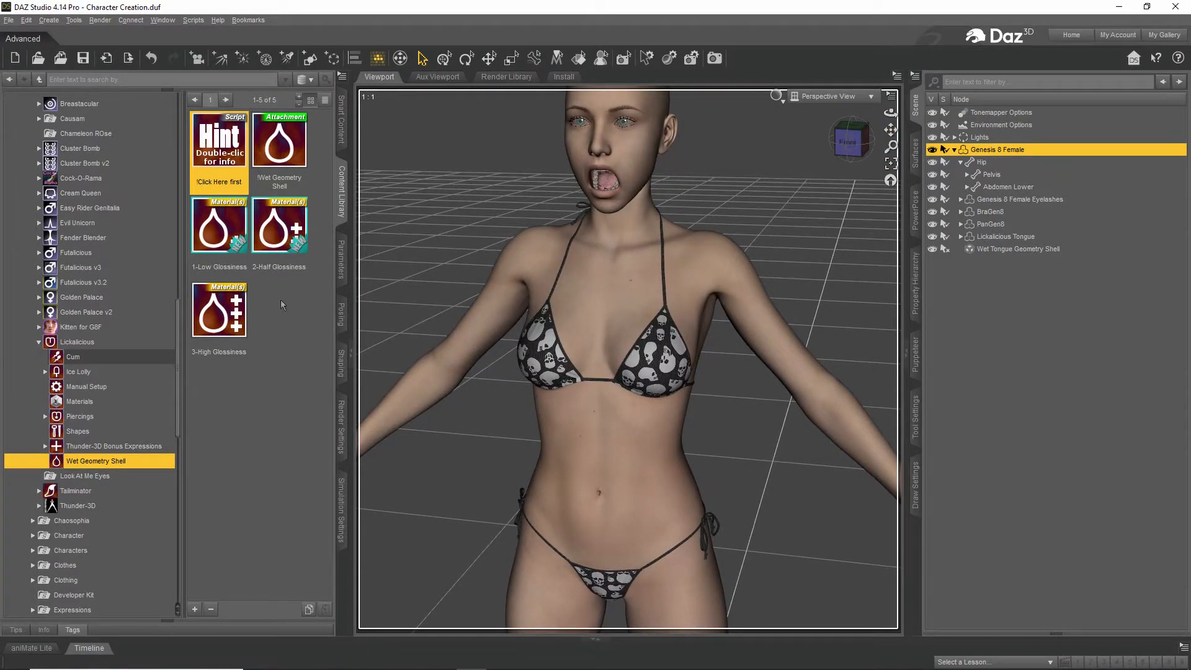
left_click(39, 342)
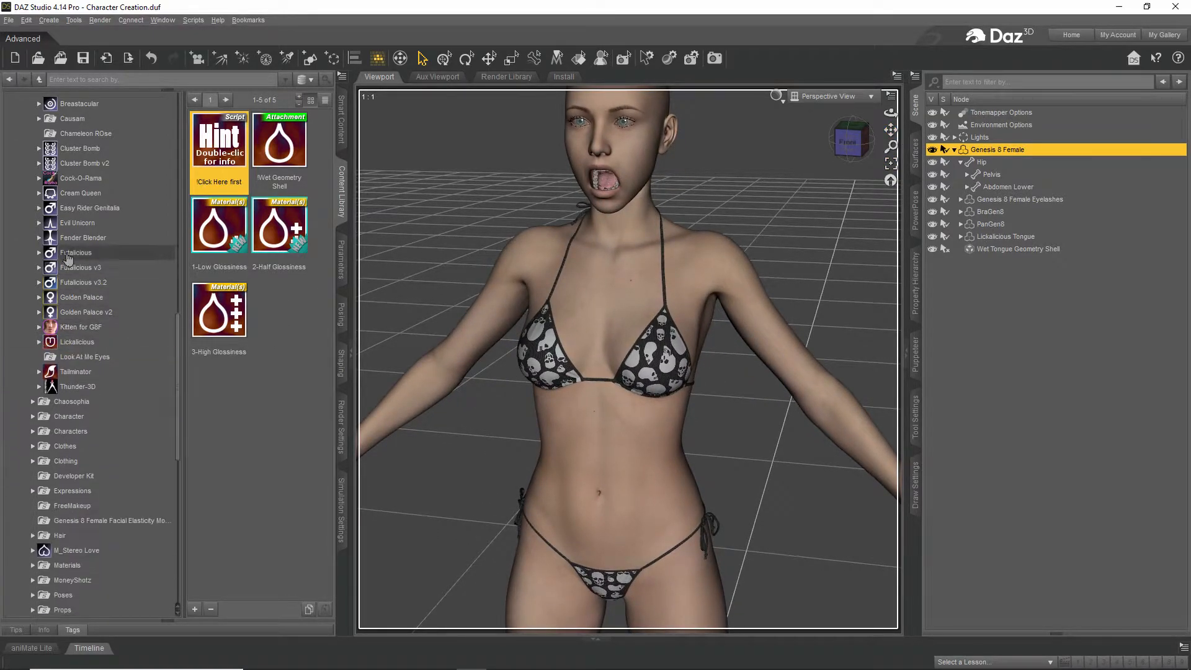
scroll(99, 230, "up", 3)
left_click(100, 234)
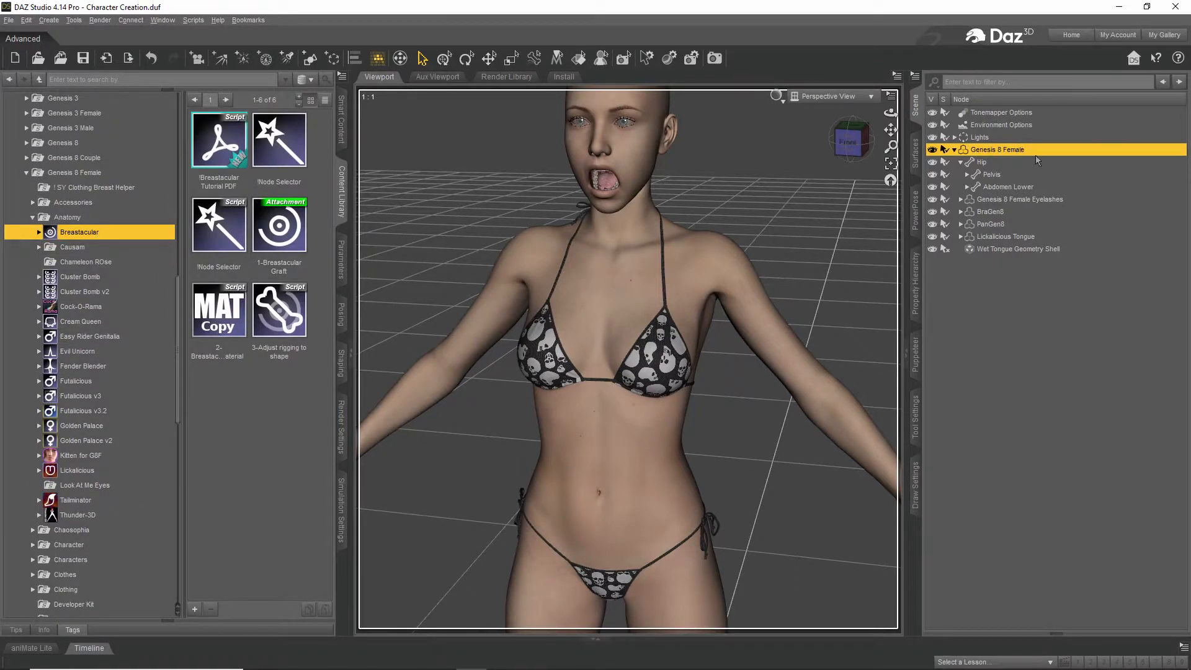
double_click(280, 239)
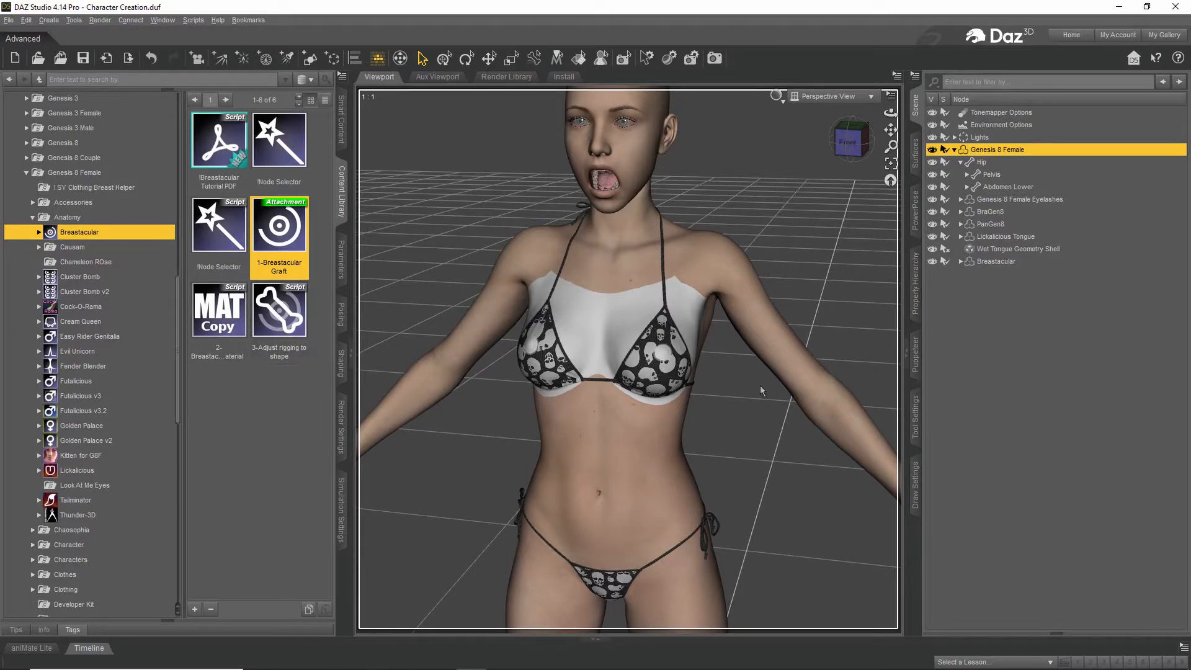
Check the Genesis 8 Female surfaces and copy the figure's materials onto the graft with the 2-Breastacular material copy script
left_click(916, 155)
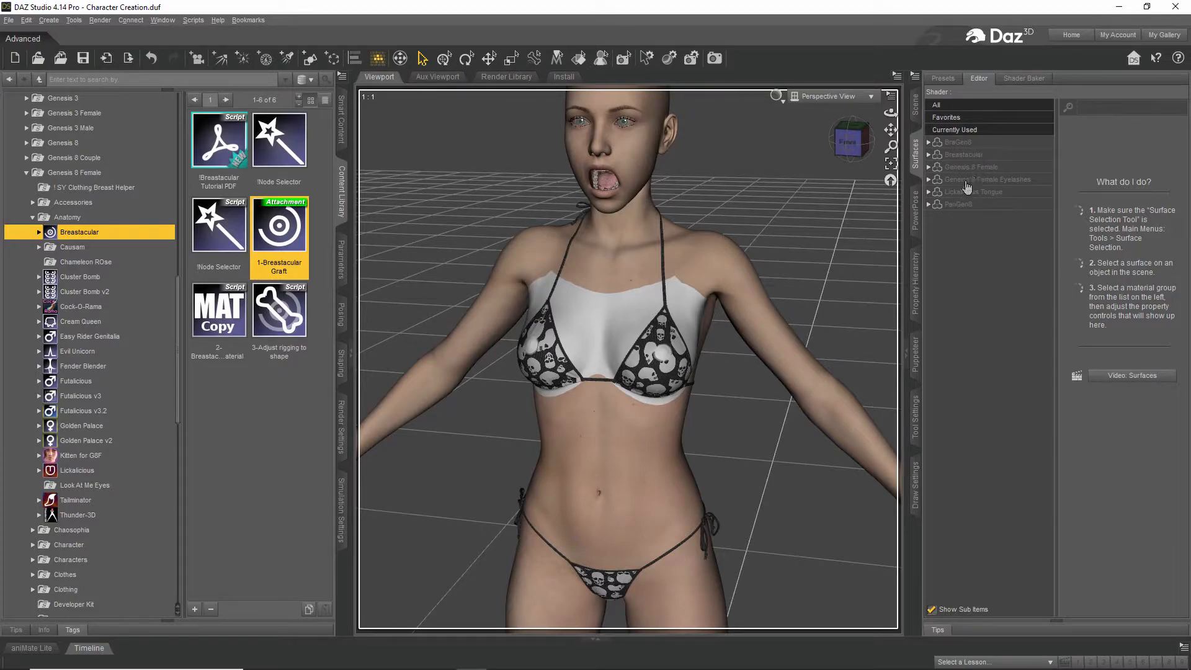
left_click(980, 168)
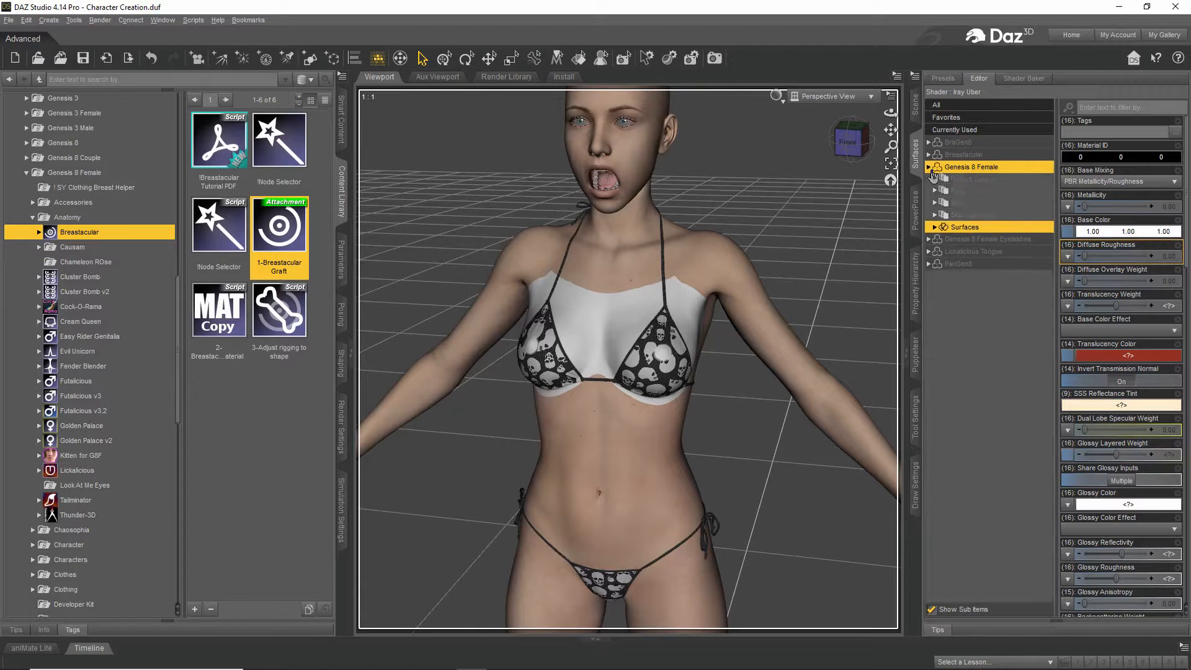
left_click(916, 107)
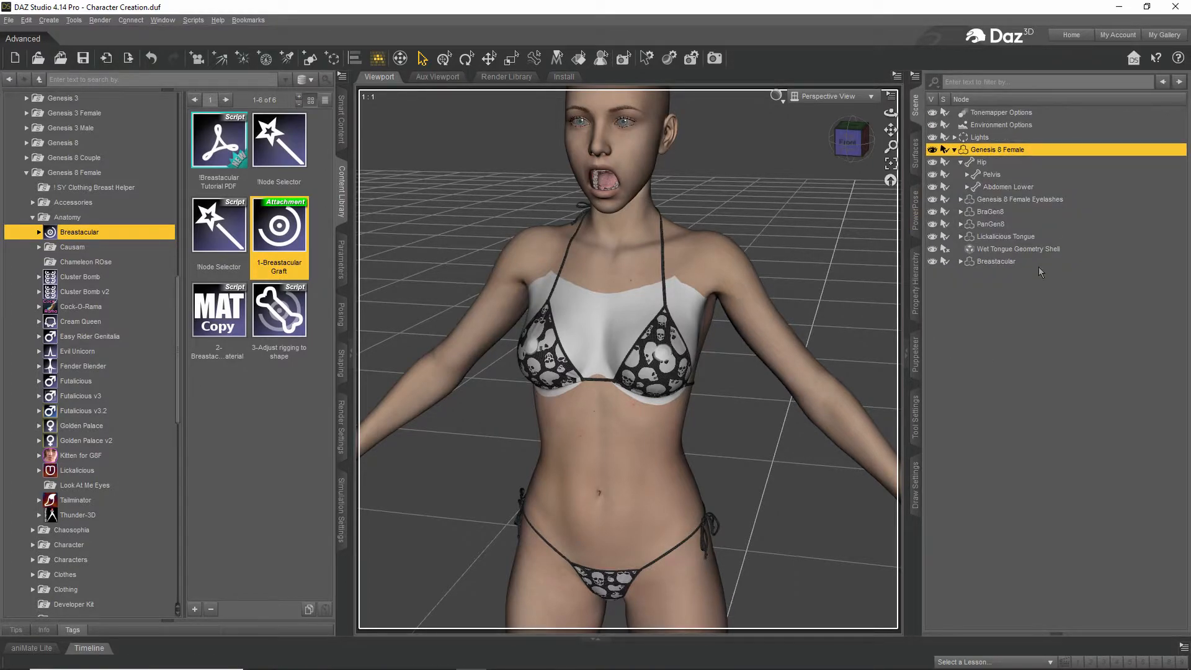
left_click(234, 329)
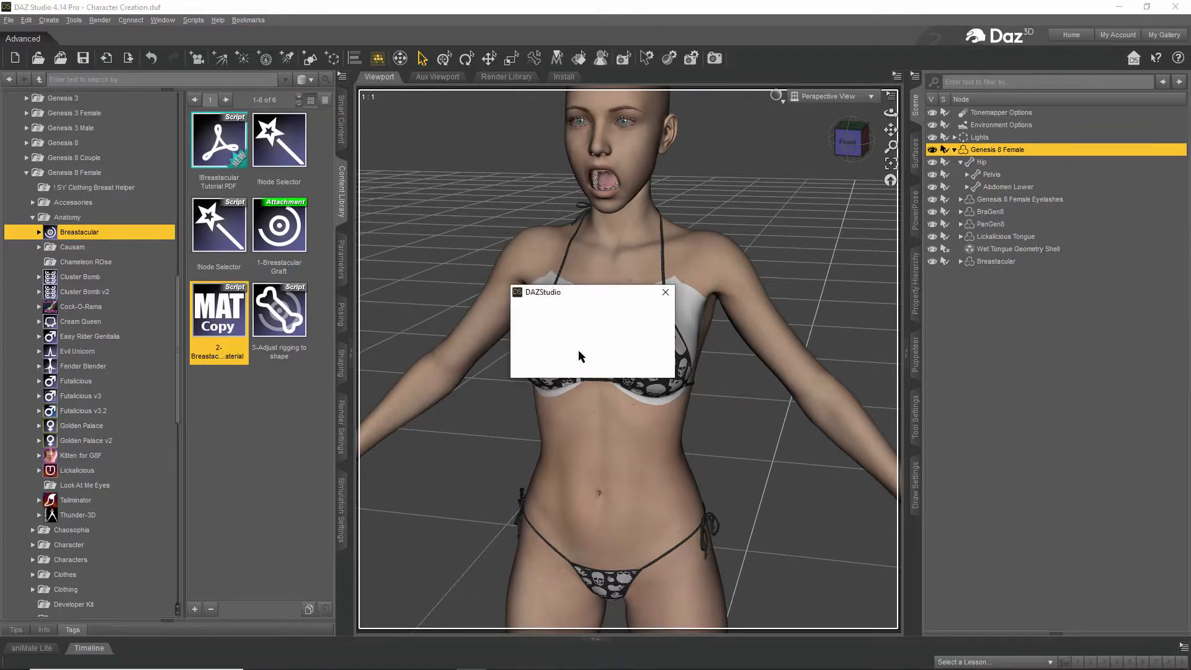
left_click(606, 374)
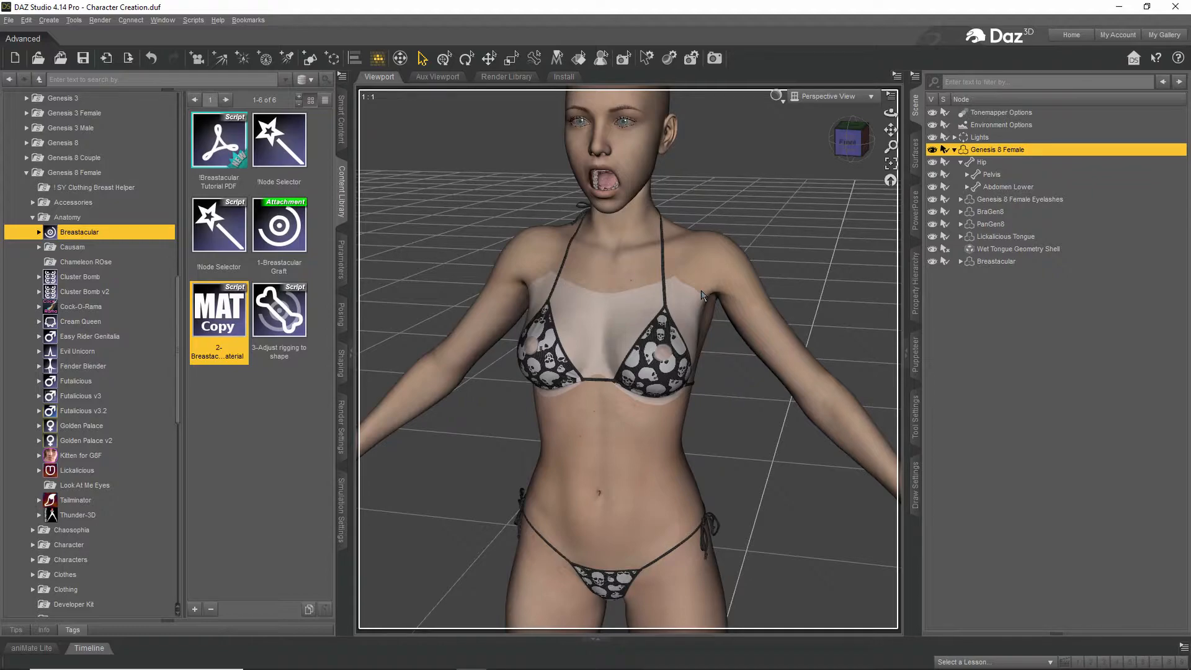
Hide the Breastacular graft and the Wet Tongue Geometry Shell and inspect the figure's chest from several angles
left_click(934, 261)
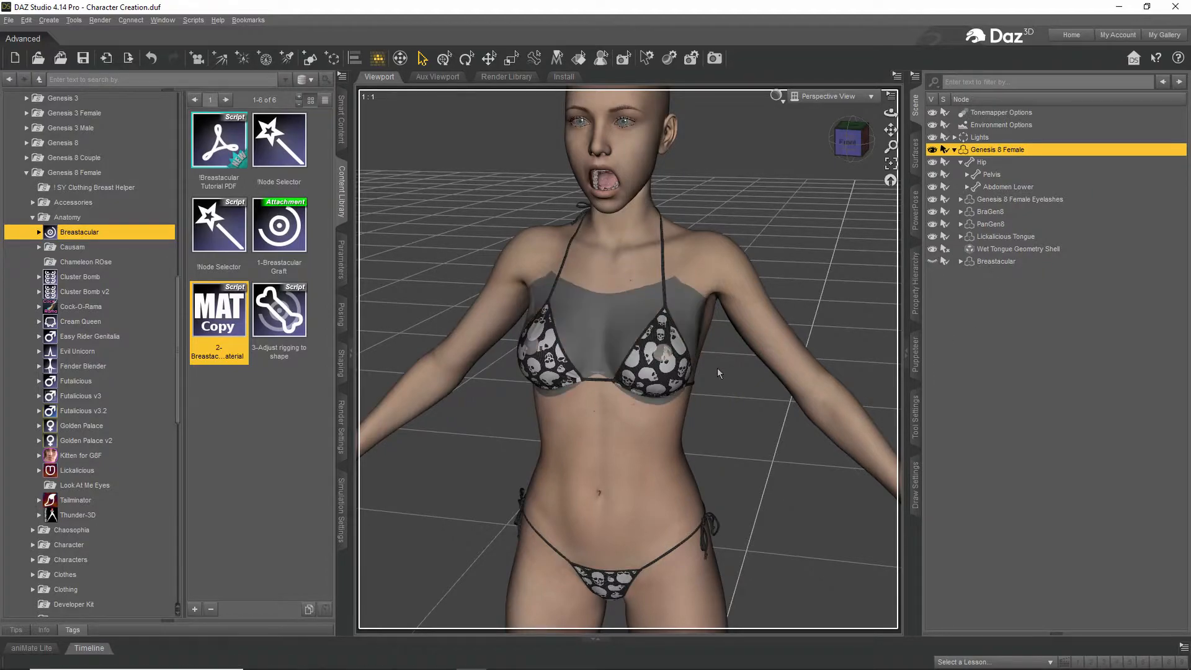
left_click(933, 249)
left_click_drag(895, 124, 992, 112)
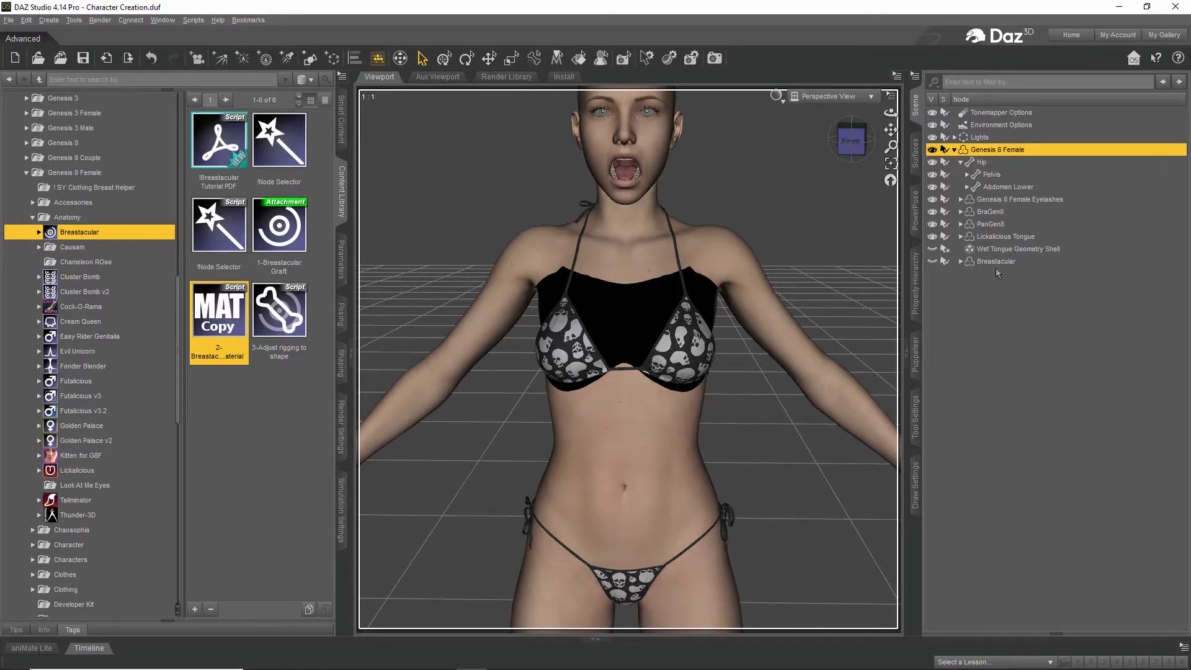
left_click_drag(892, 114, 853, 115)
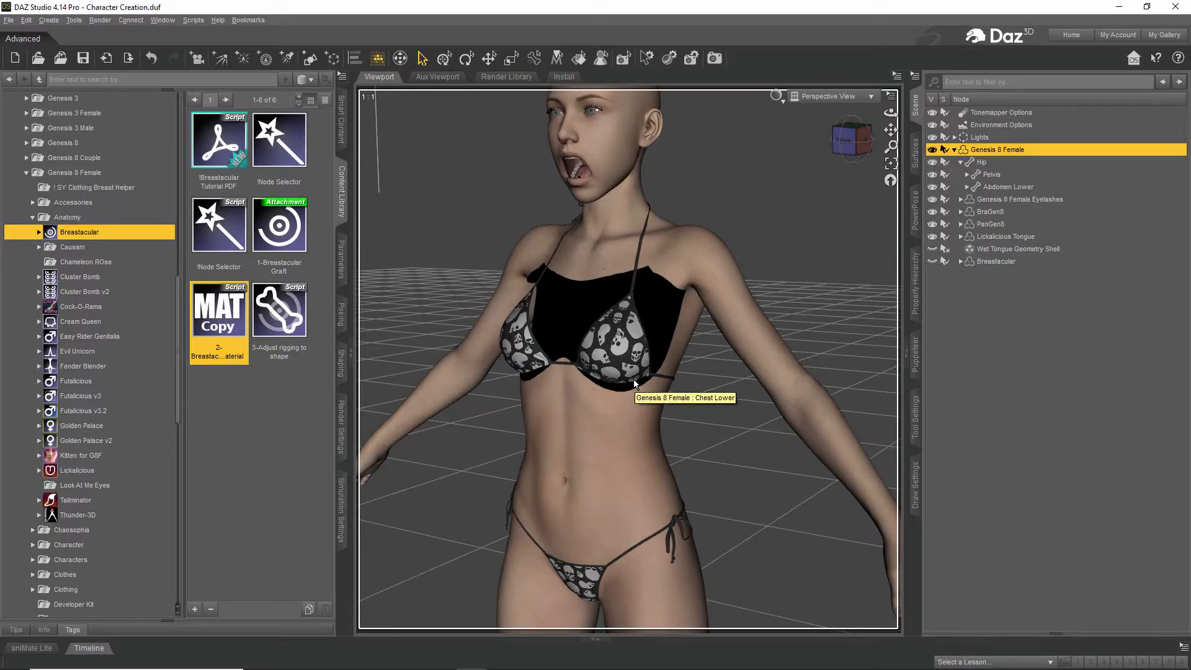
left_click_drag(891, 114, 931, 119)
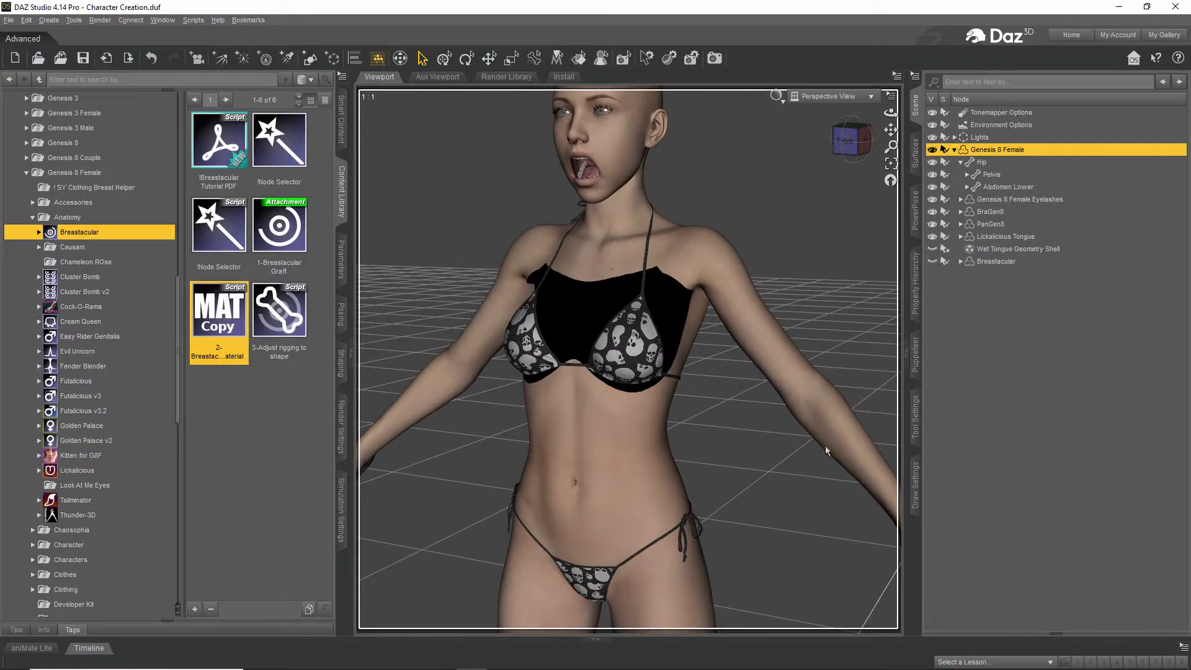
Show the Breastacular graft and the Wet Tongue Geometry Shell again
left_click(1021, 250)
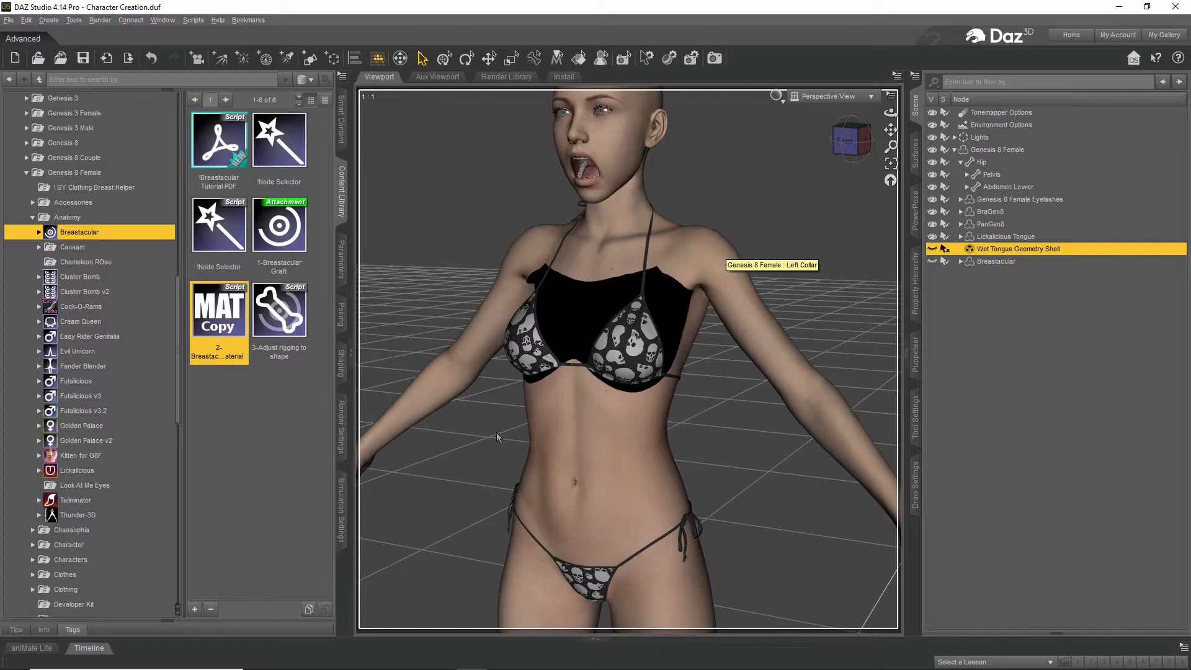
left_click(932, 261)
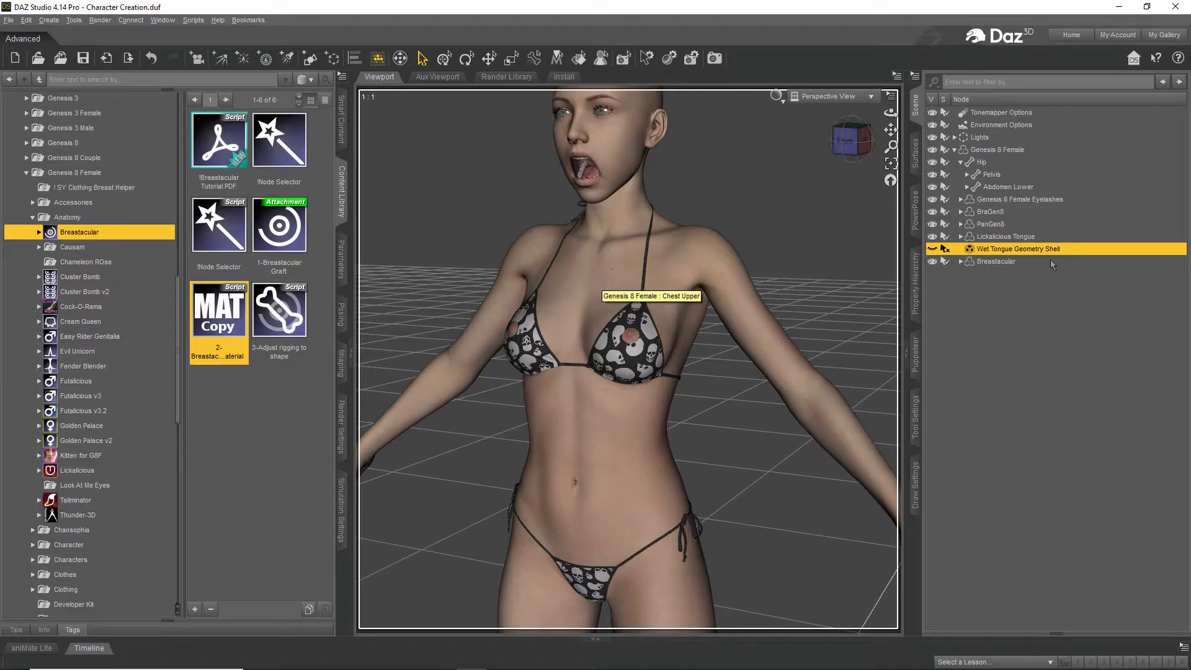
left_click(936, 249)
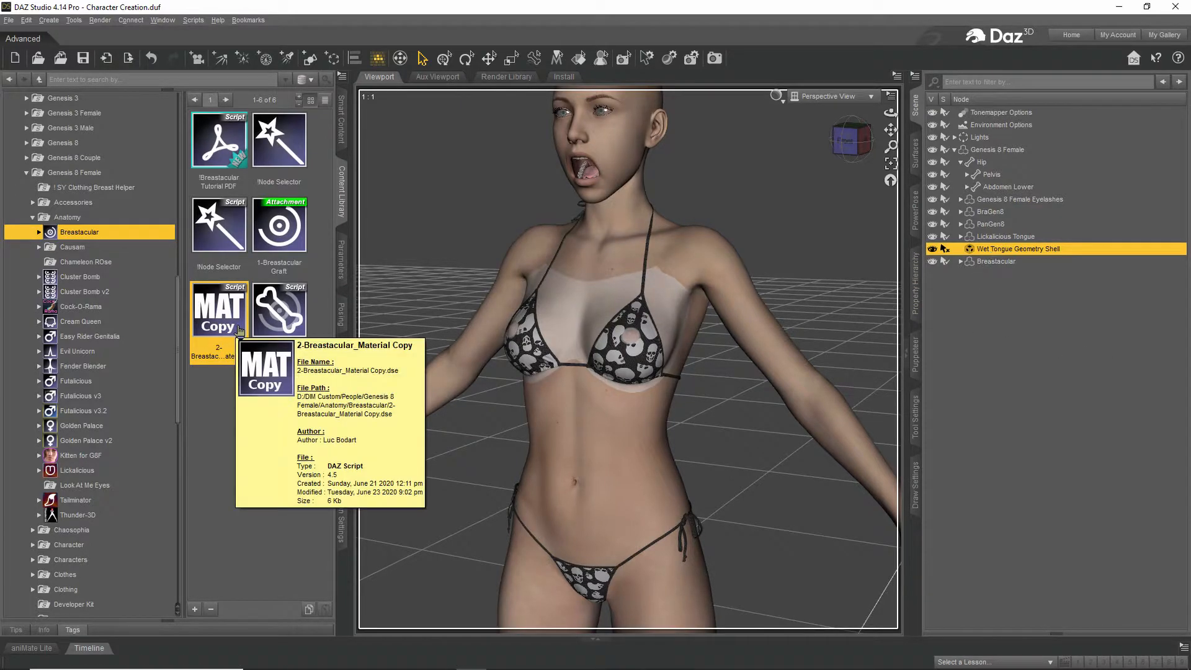
Run Lickalicious' 3-Shell Fix 1 script on the Wet Tongue Geometry Shell
left_click(78, 470)
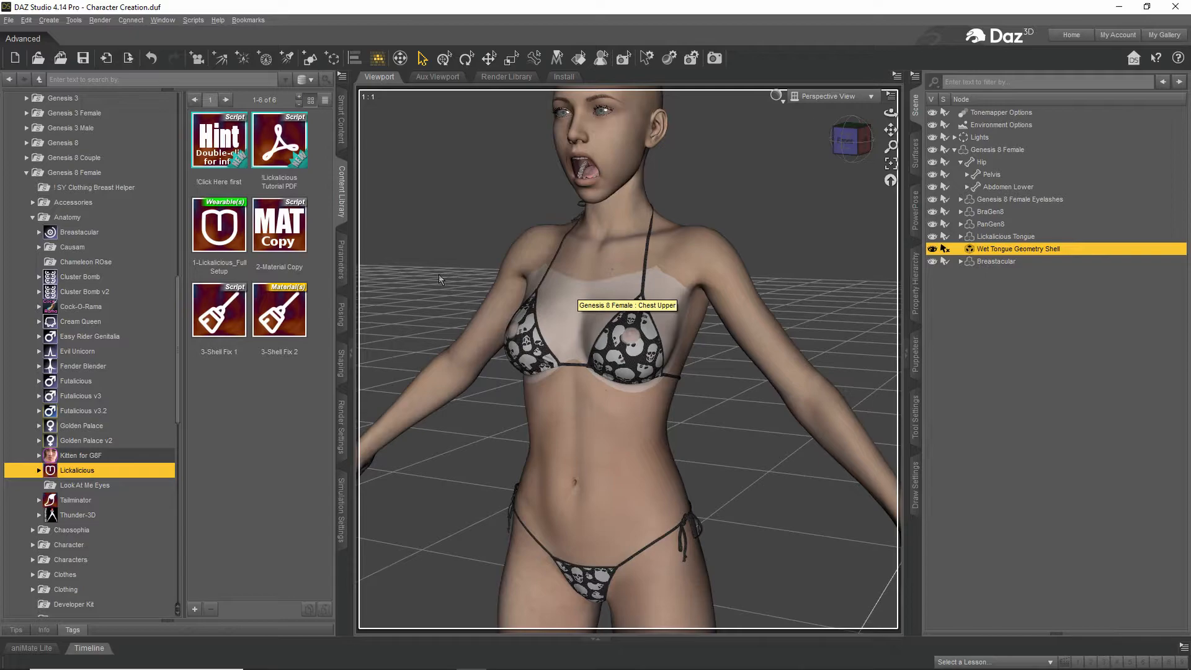
left_click(236, 323)
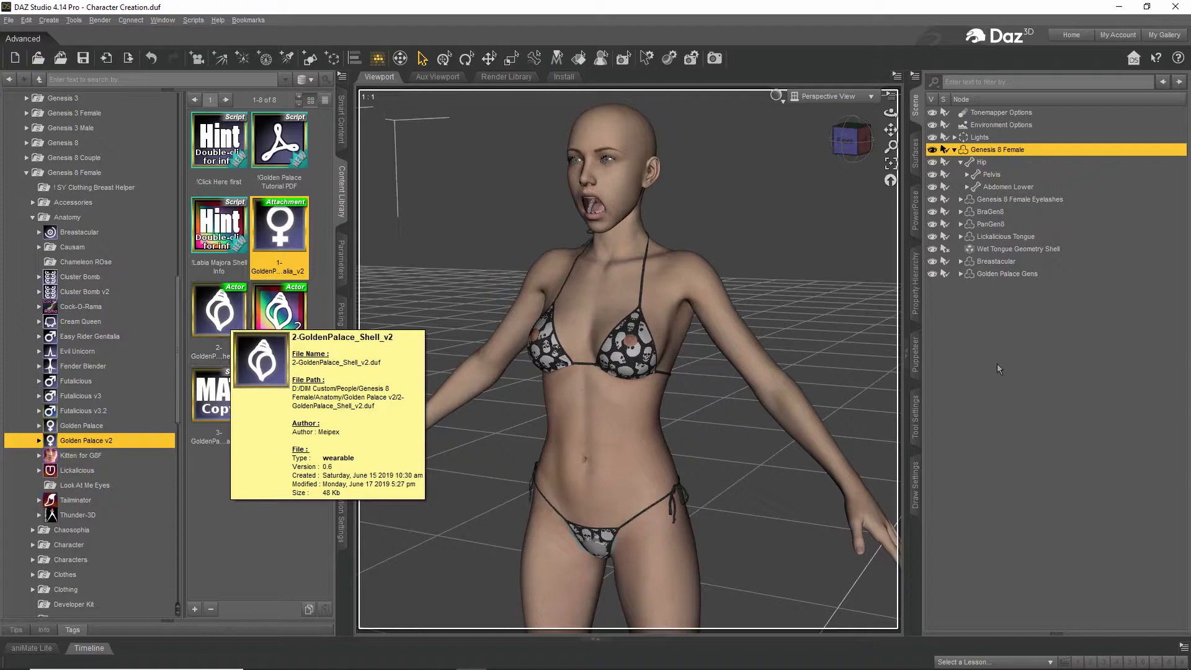
Add the 2-GoldenPalace_Shell_v2 and 2-GP_Labia Majora Shell_v2 shells from Golden Palace v2 to the Genesis 8 Female figure
double_click(220, 313)
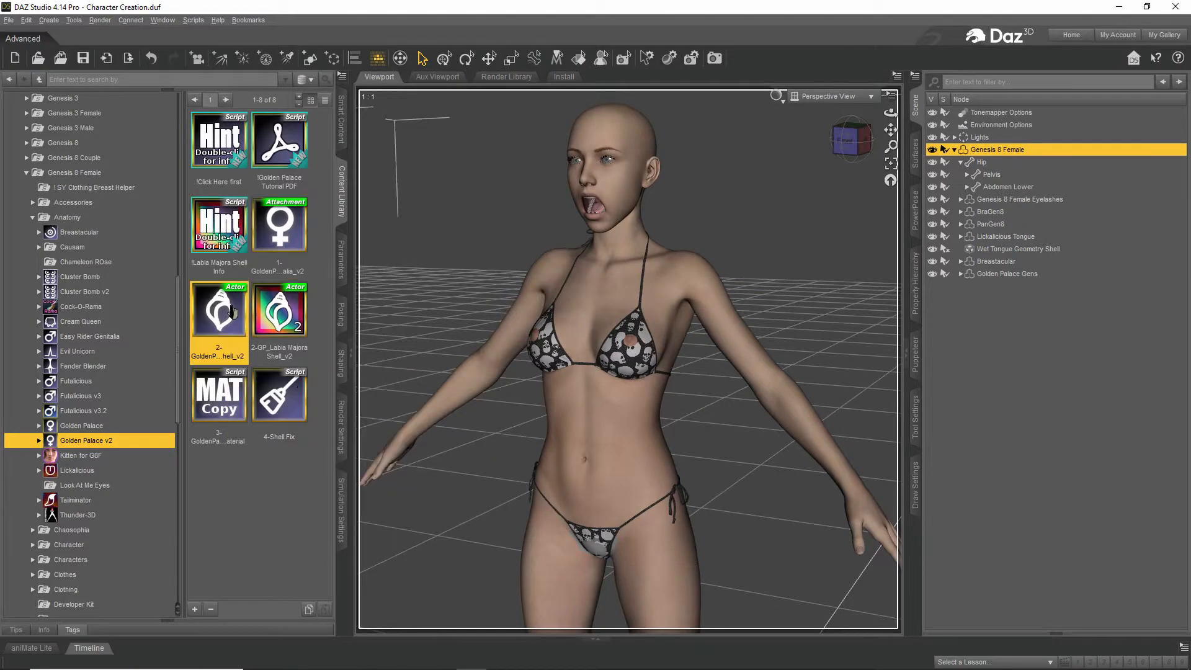
double_click(279, 310)
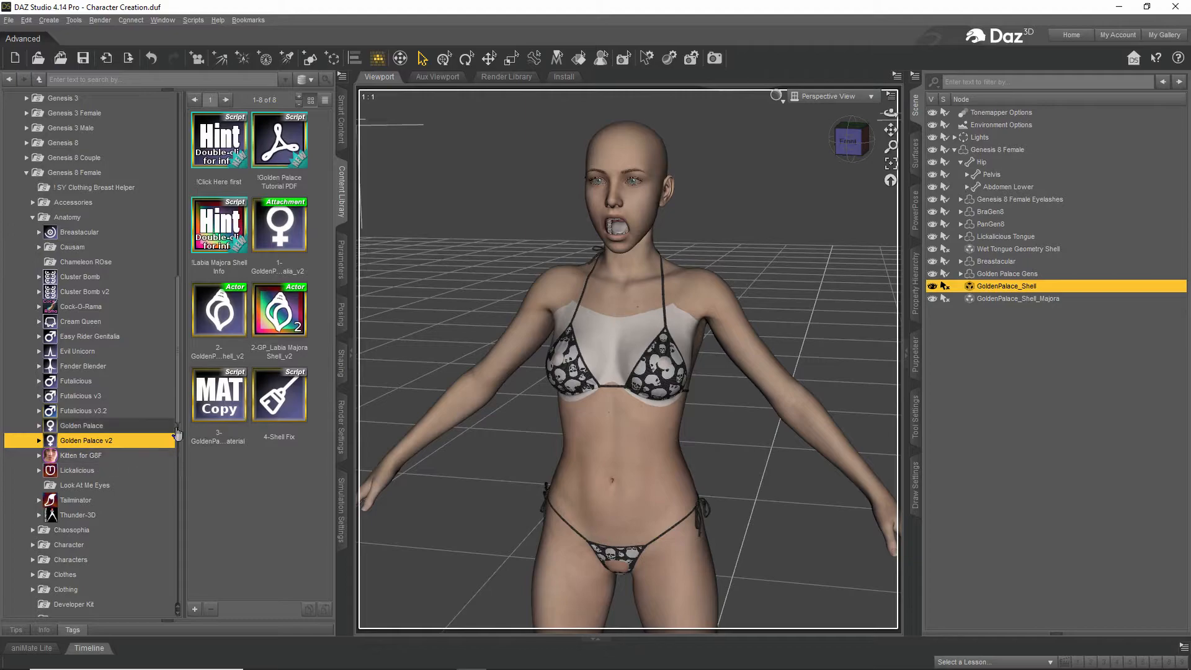
Copy the figure's materials onto the Golden Palace graft with Golden Palace v2's material copy script
left_click(93, 469)
left_click(87, 441)
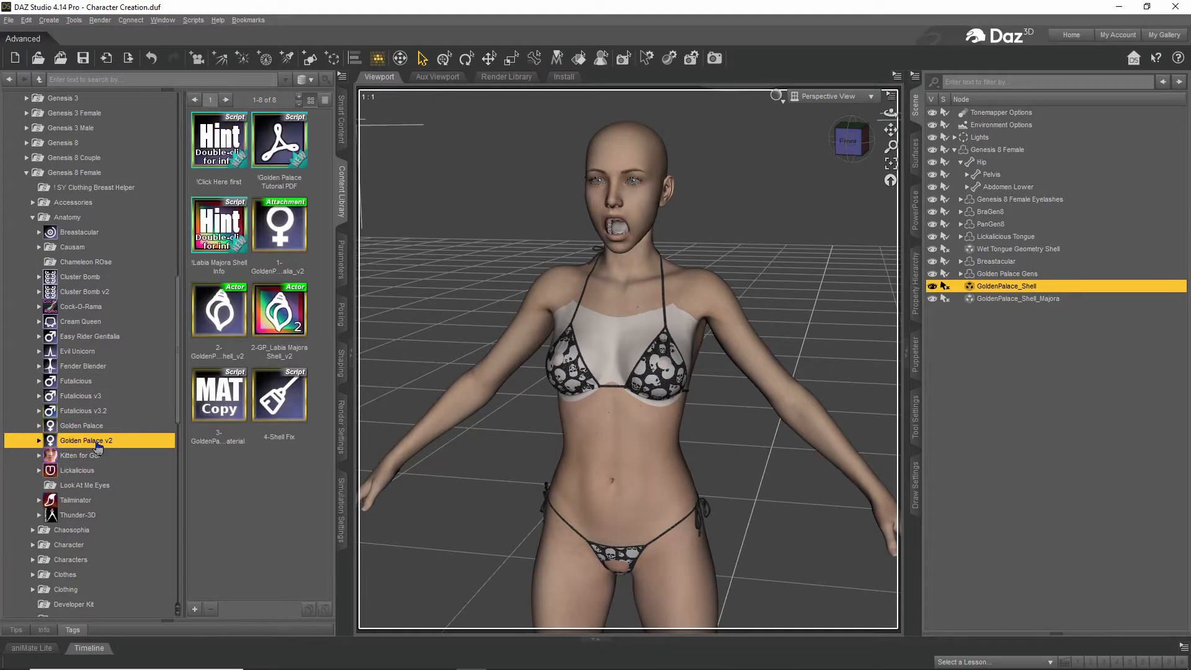
left_click(223, 396)
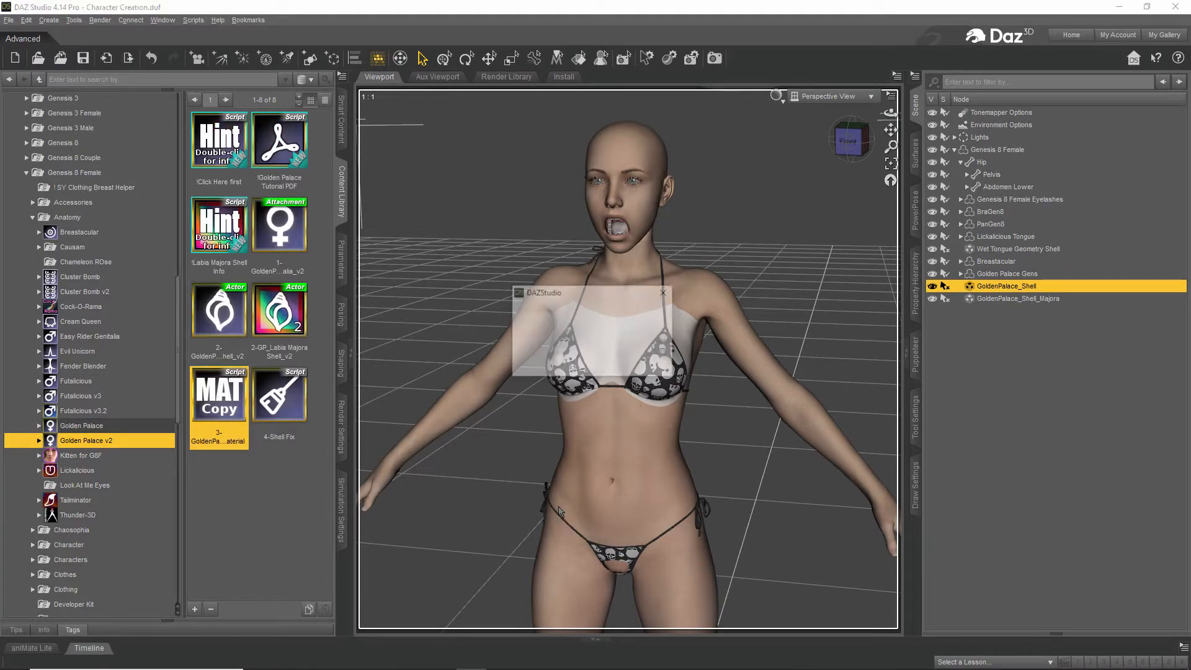
left_click(594, 370)
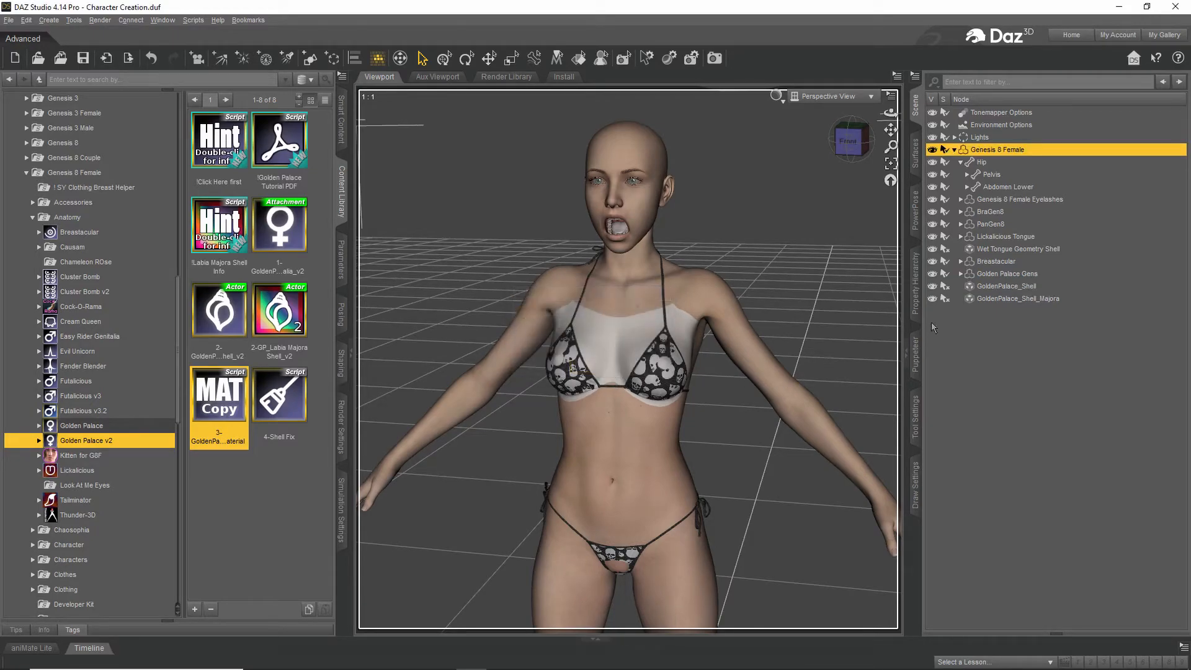
Turn off the Breastacular Arms, Breastacular Torso and Lickalicious Root Blend surfaces in the GoldenPalace_Shell_Majora visibility settings
left_click(997, 300)
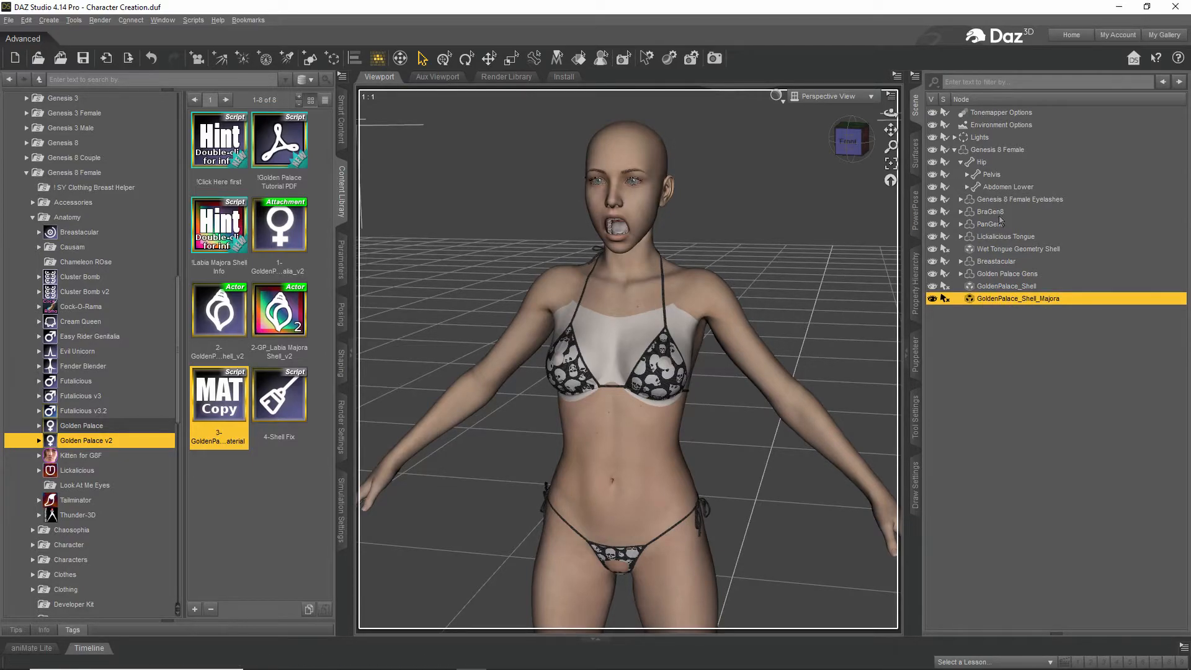
left_click(342, 264)
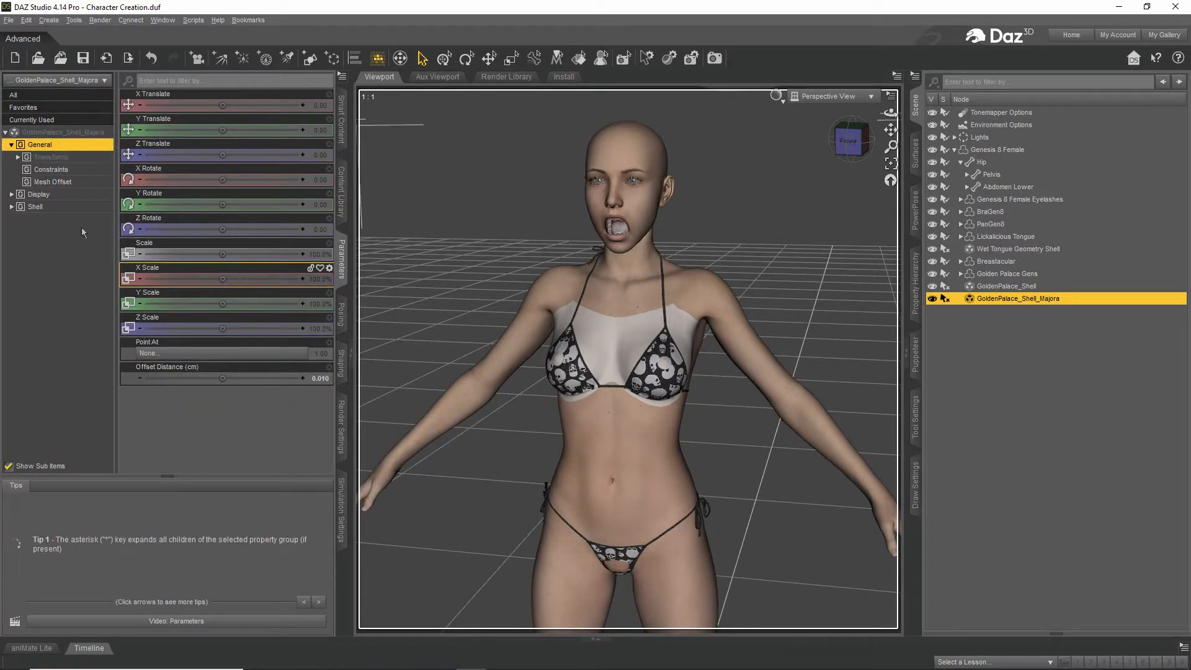
left_click(35, 207)
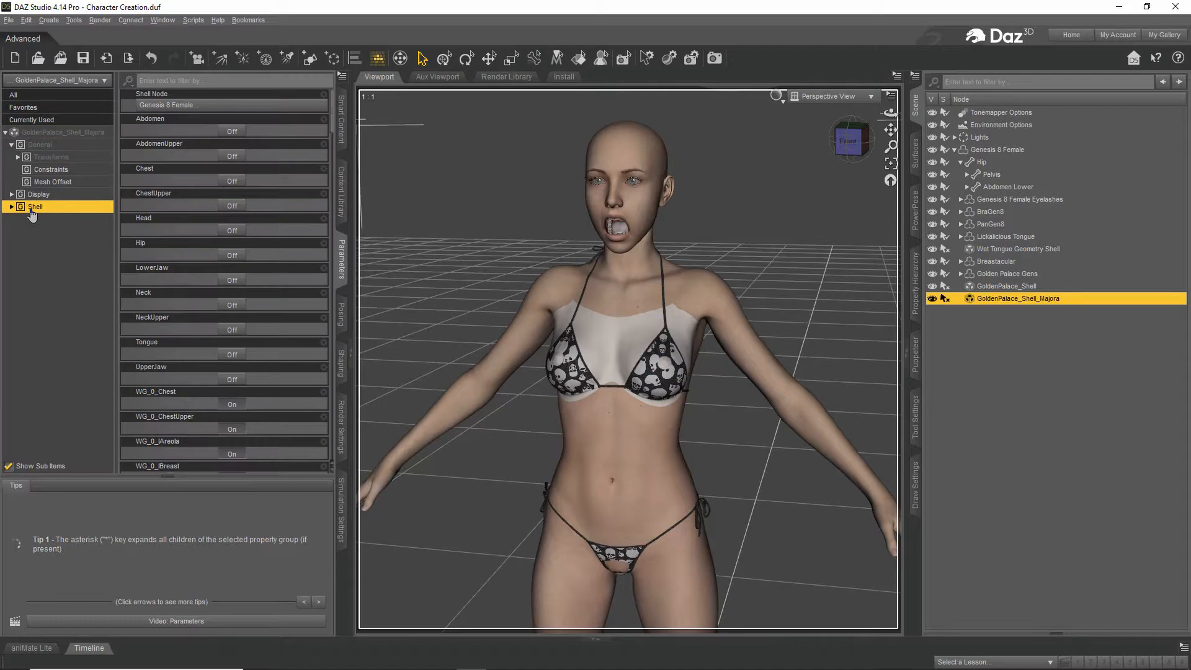
double_click(30, 210)
double_click(39, 222)
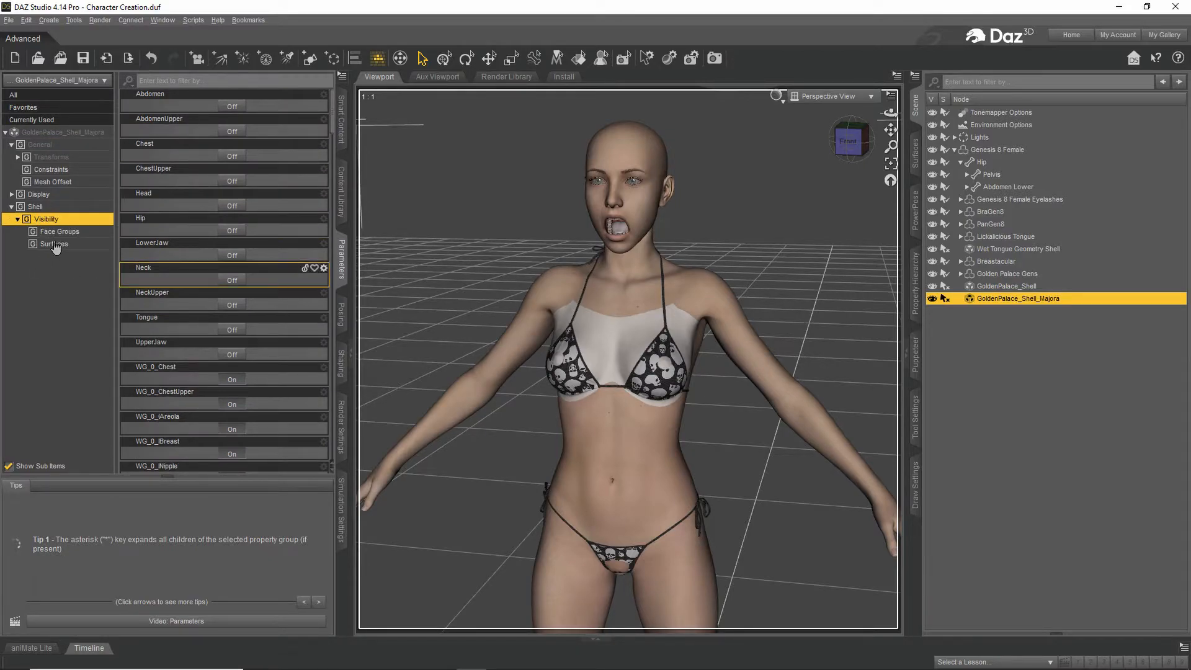
left_click(55, 245)
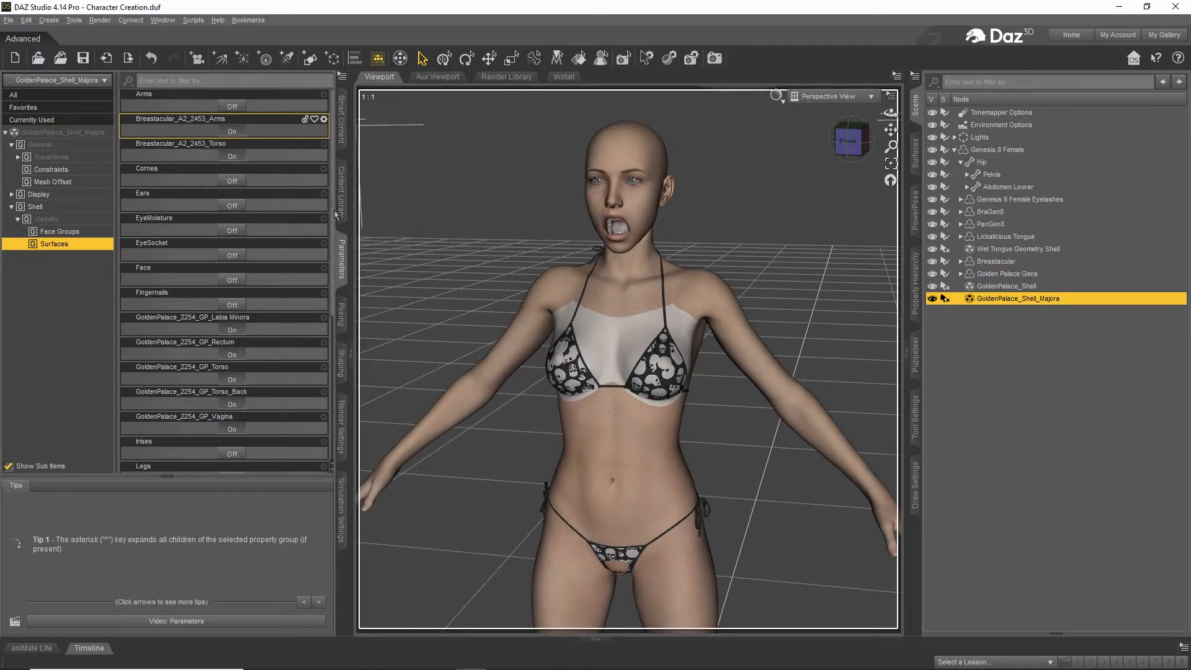
left_click(244, 133)
left_click(238, 158)
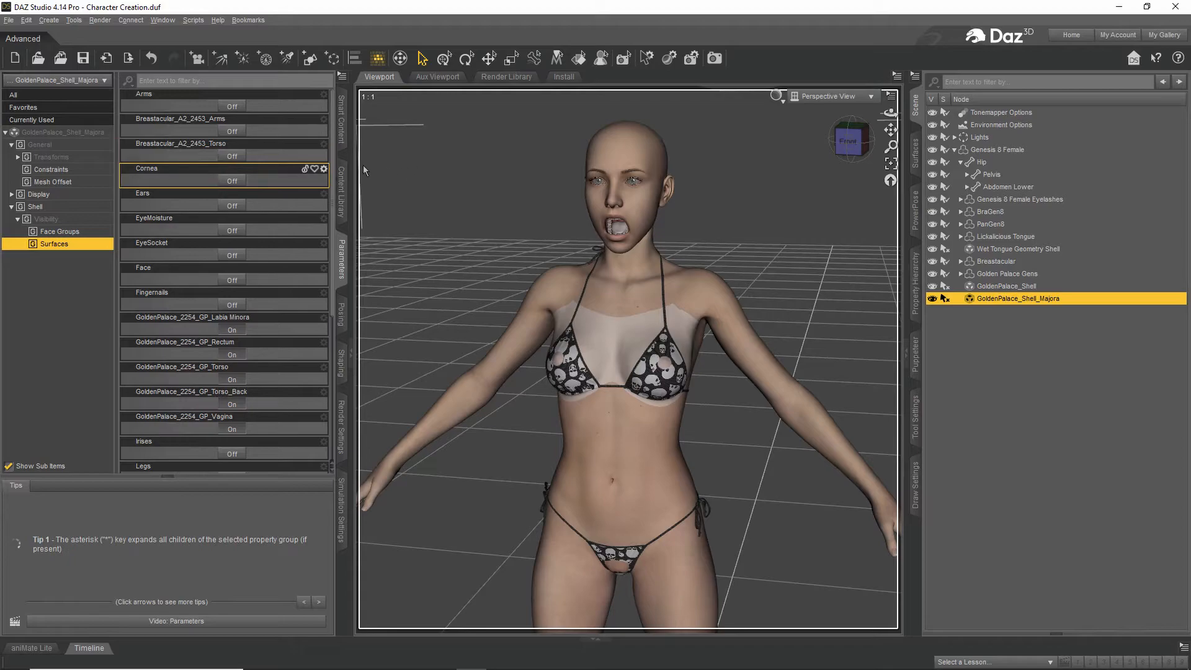
scroll(280, 338, "down", 3)
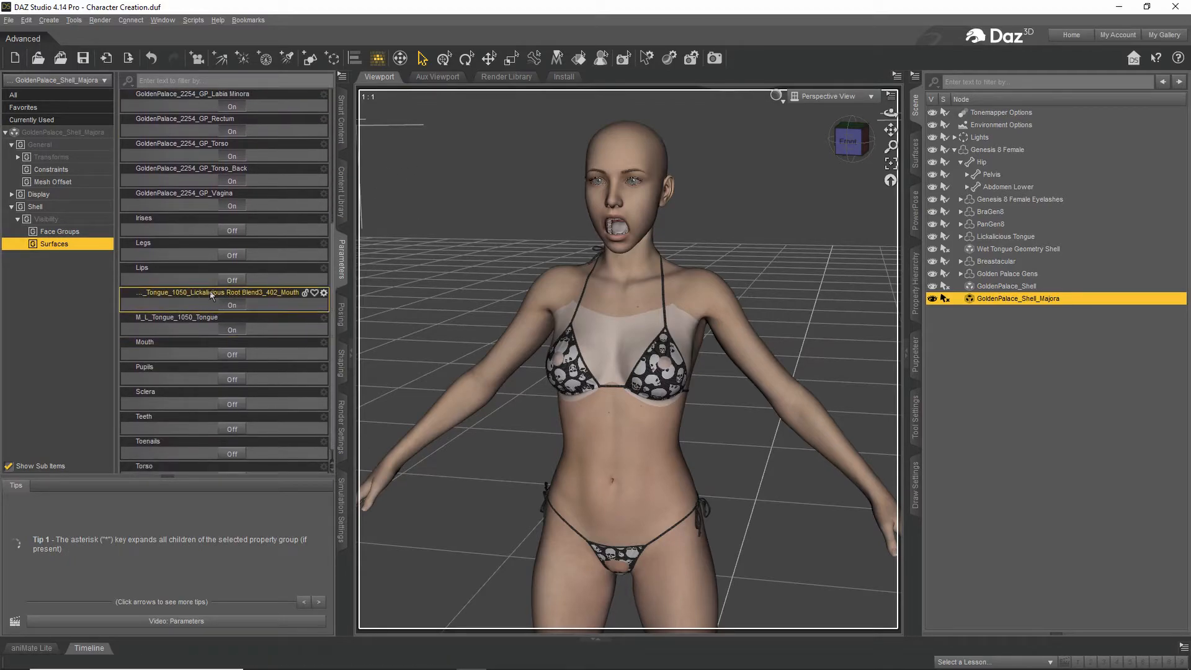
left_click(232, 305)
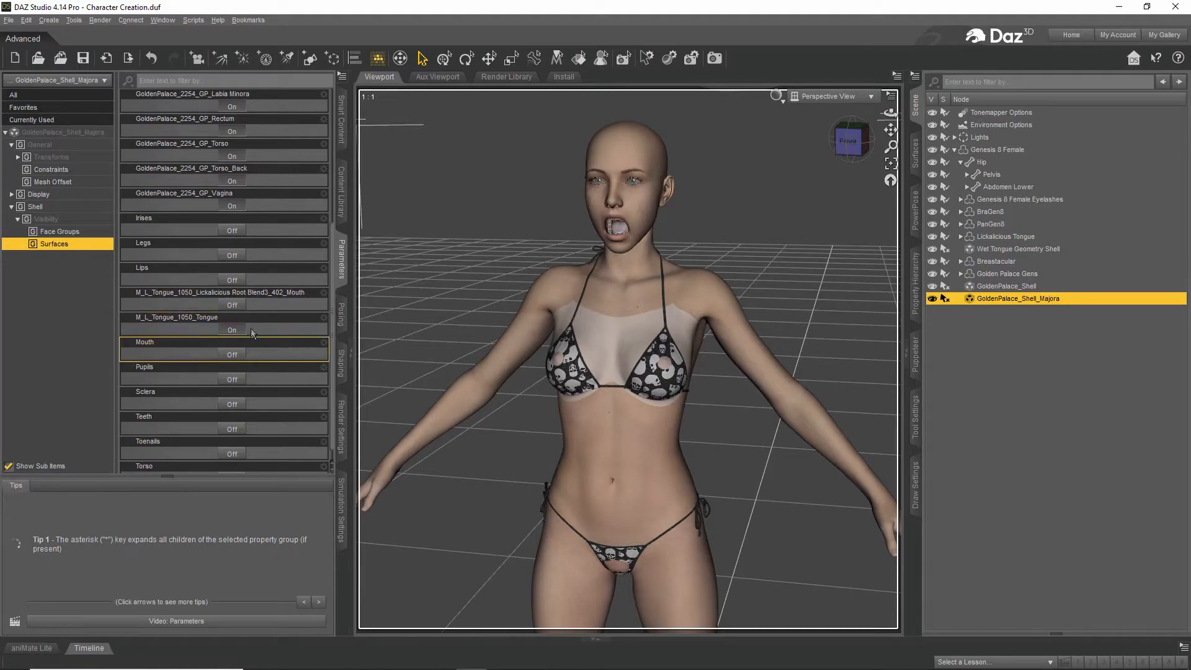
Turn off the Tongue, Lickalicious Root Blend, Breastacular Torso and Breastacular Arms surfaces in the GoldenPalace_Shell visibility settings
left_click(1053, 289)
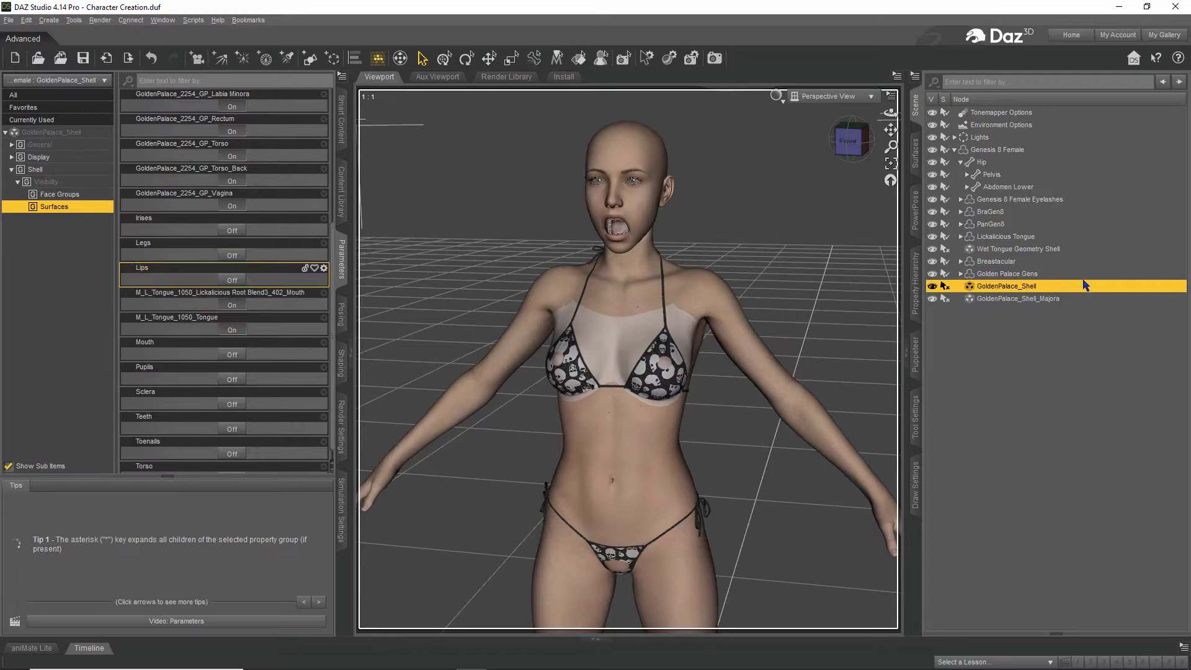
left_click(235, 331)
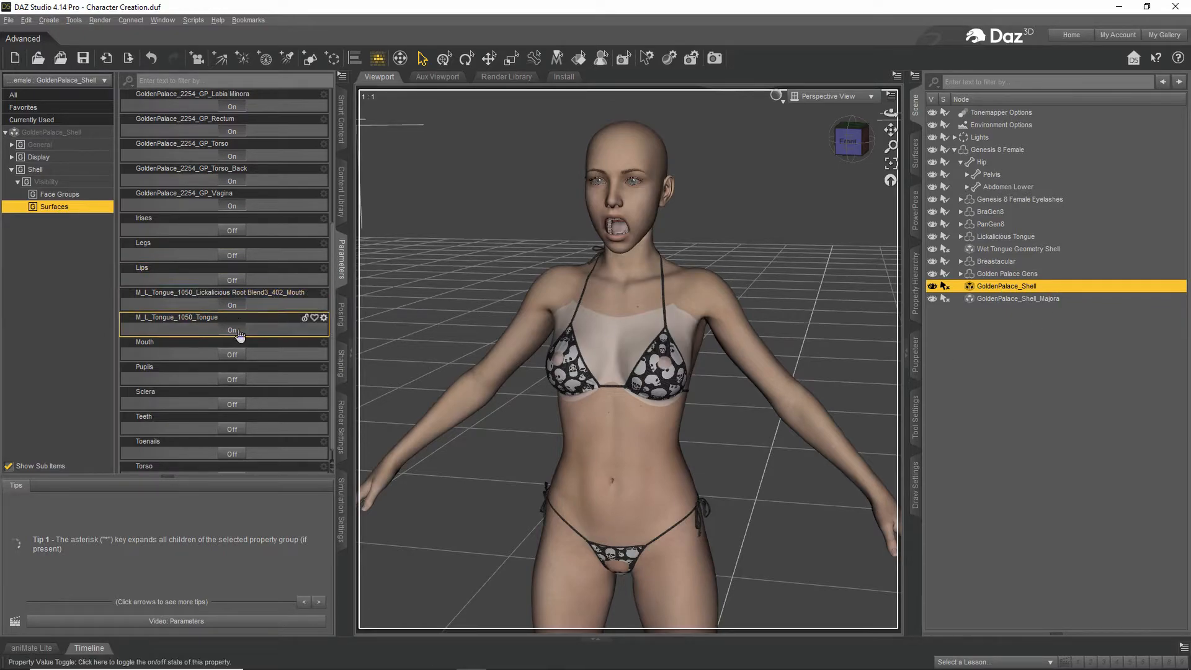
left_click(239, 309)
scroll(236, 278, "up", 3)
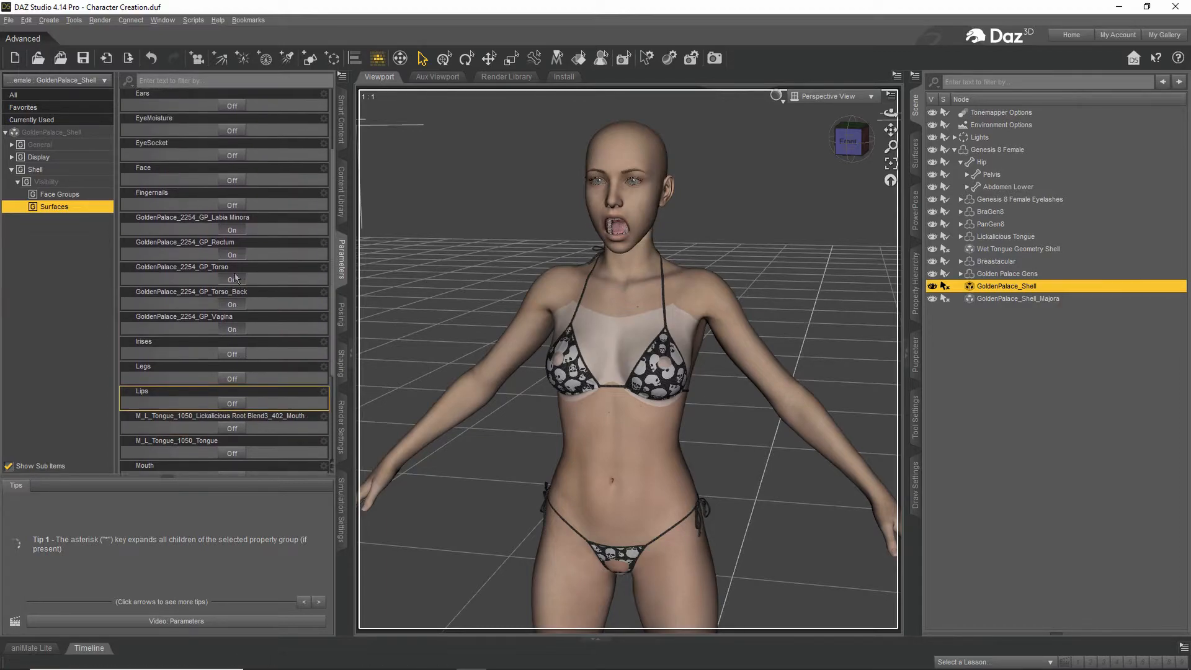
scroll(236, 277, "up", 3)
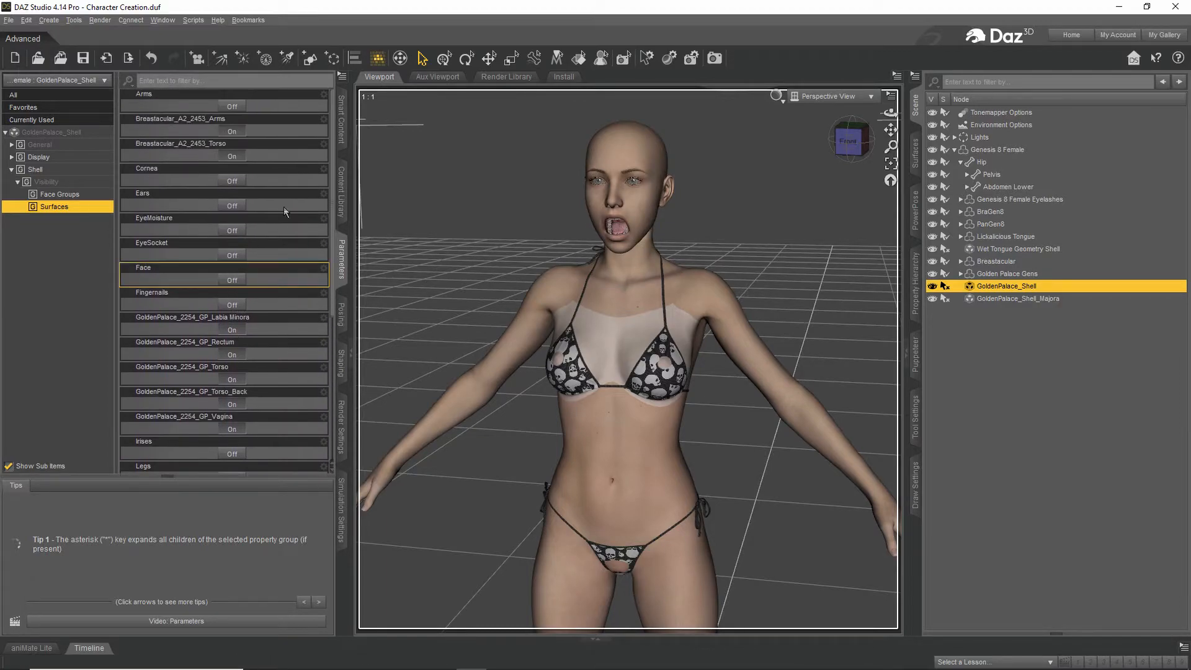
left_click(241, 159)
left_click(235, 132)
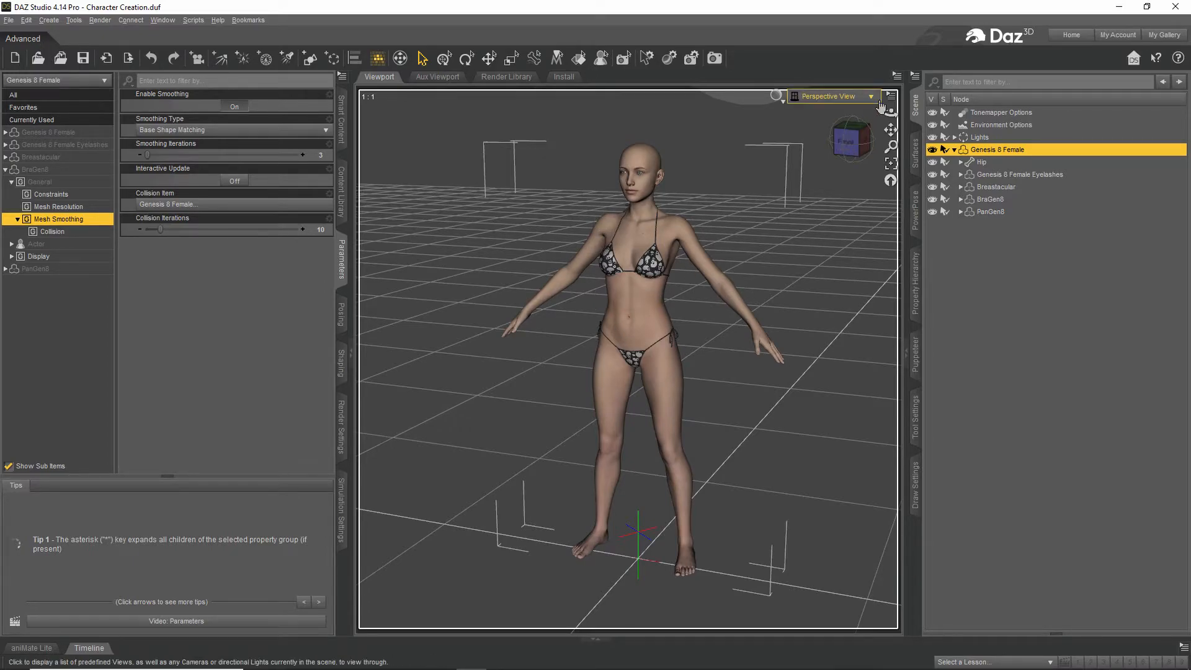
Add a smoothing modifier to the BraGen8 bikini top and check its fit over the chest
left_click_drag(891, 129, 884, 127)
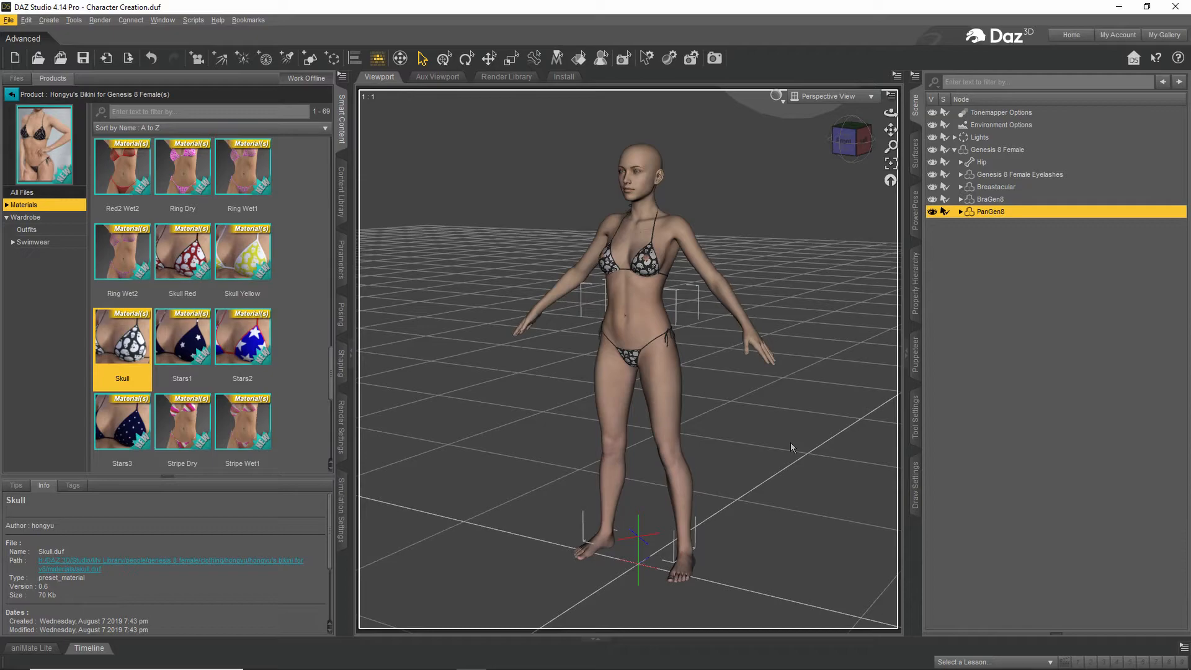
scroll(745, 397, "up", 8)
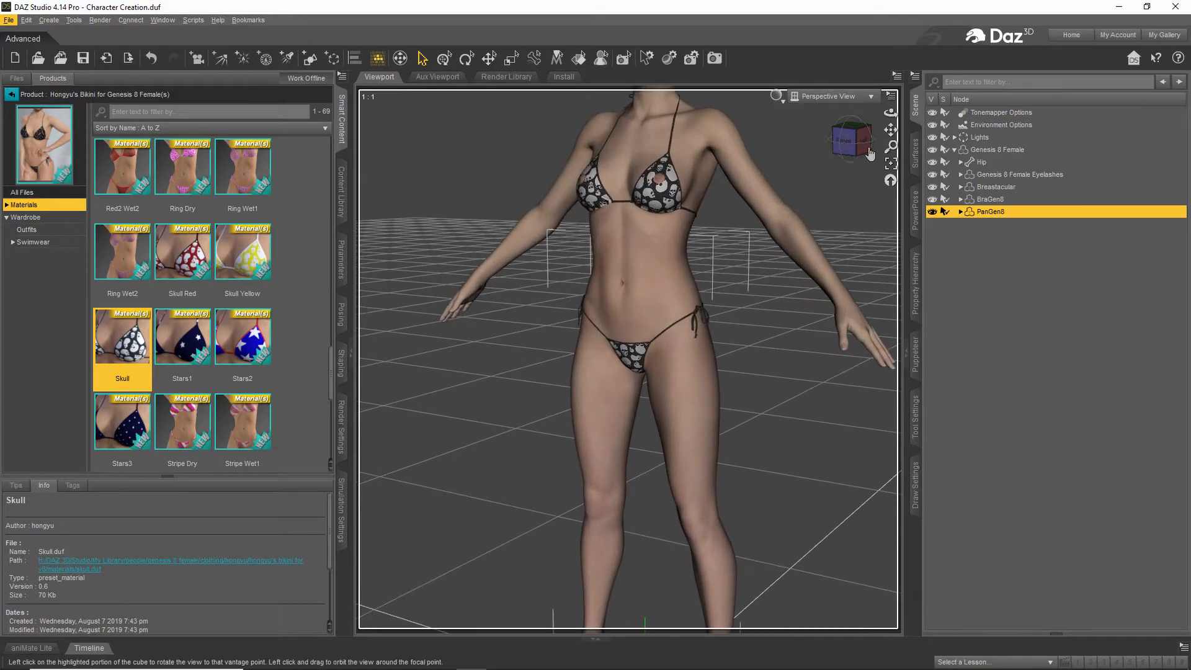
left_click_drag(898, 143, 901, 232)
mouse_move(892, 114)
left_mouse_down()
mouse_move(819, 101)
mouse_move(900, 117)
left_mouse_up()
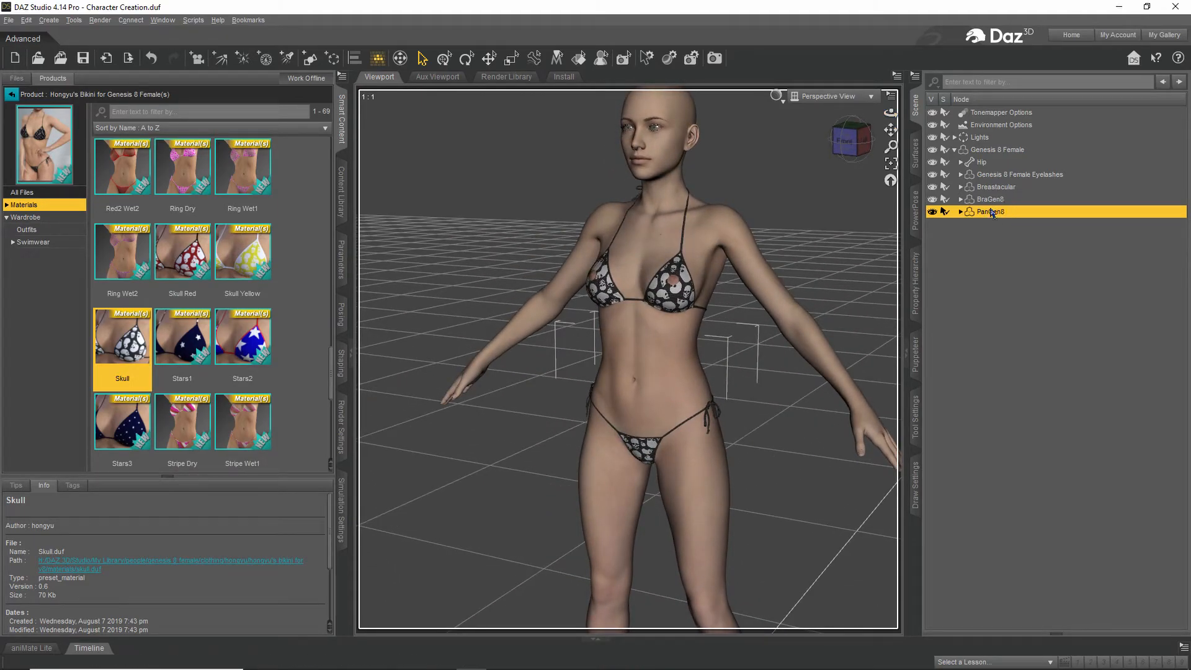
left_click(985, 203)
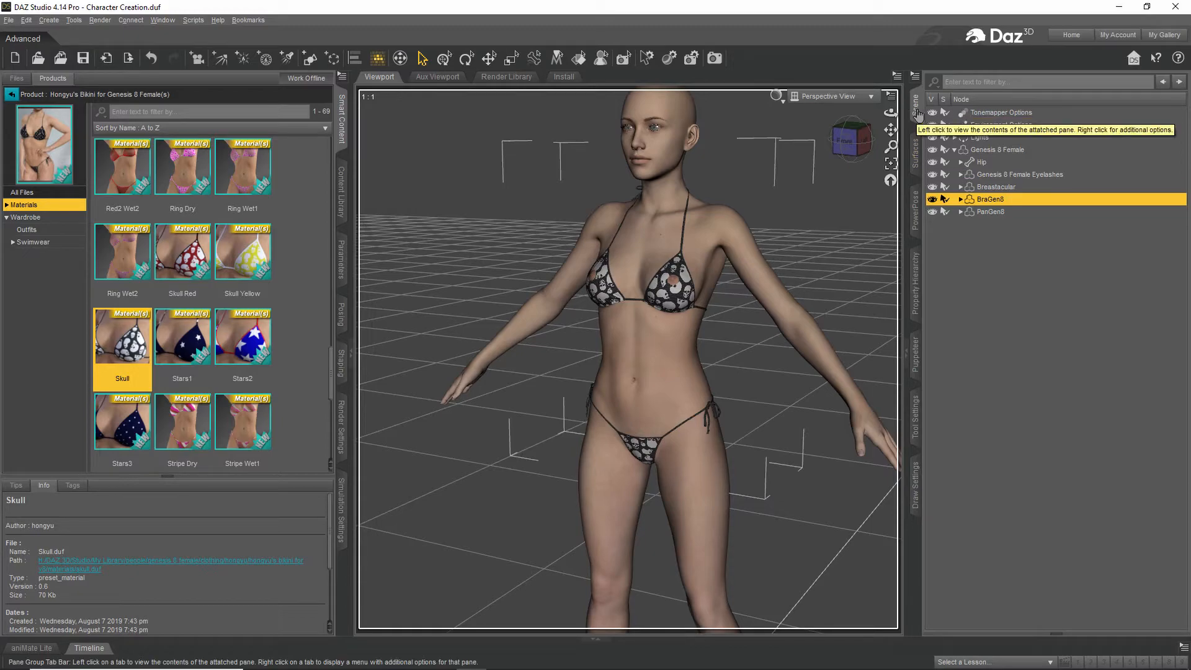
right_click(918, 114)
mouse_move(955, 223)
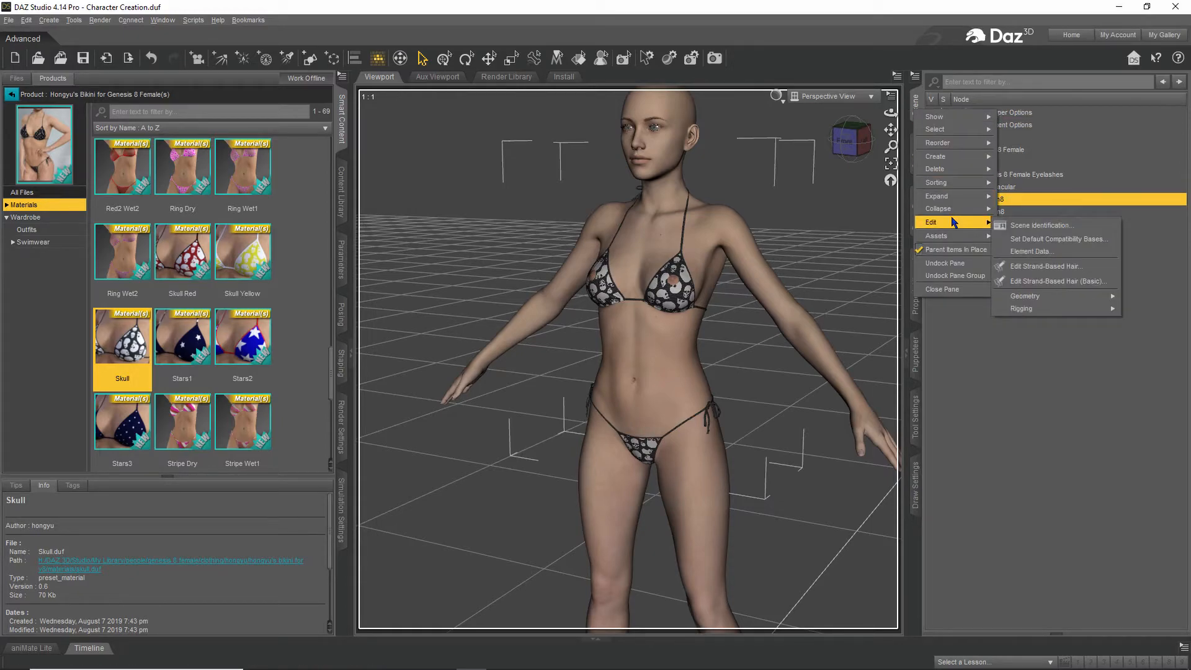
mouse_move(1043, 297)
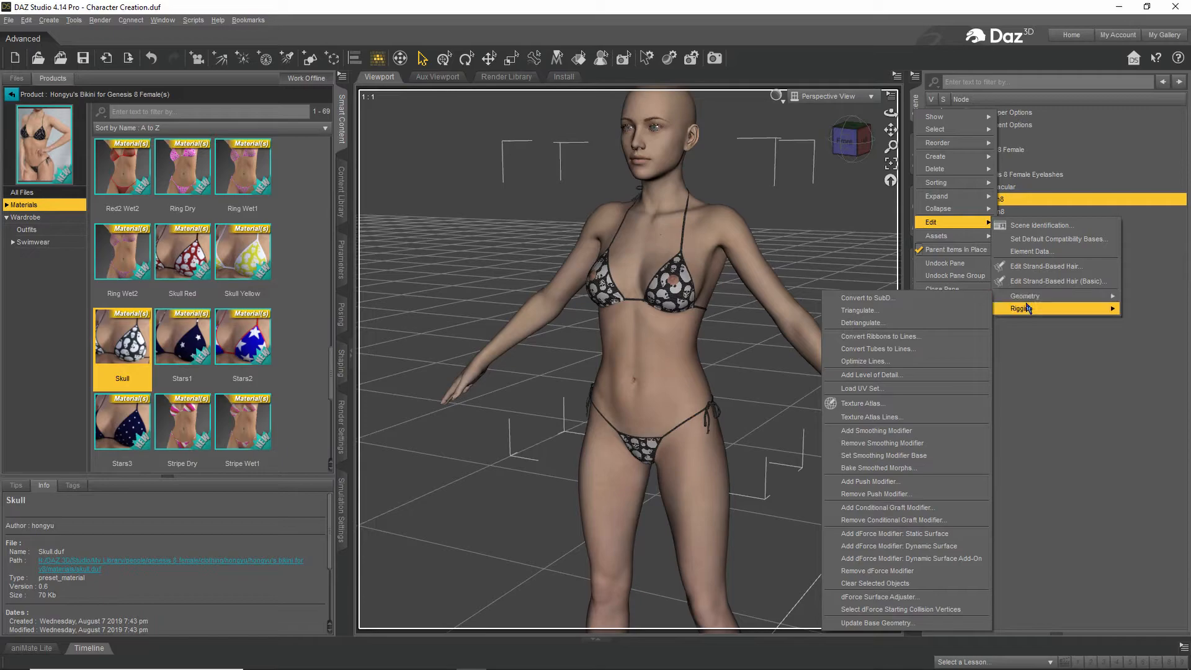
left_click(924, 434)
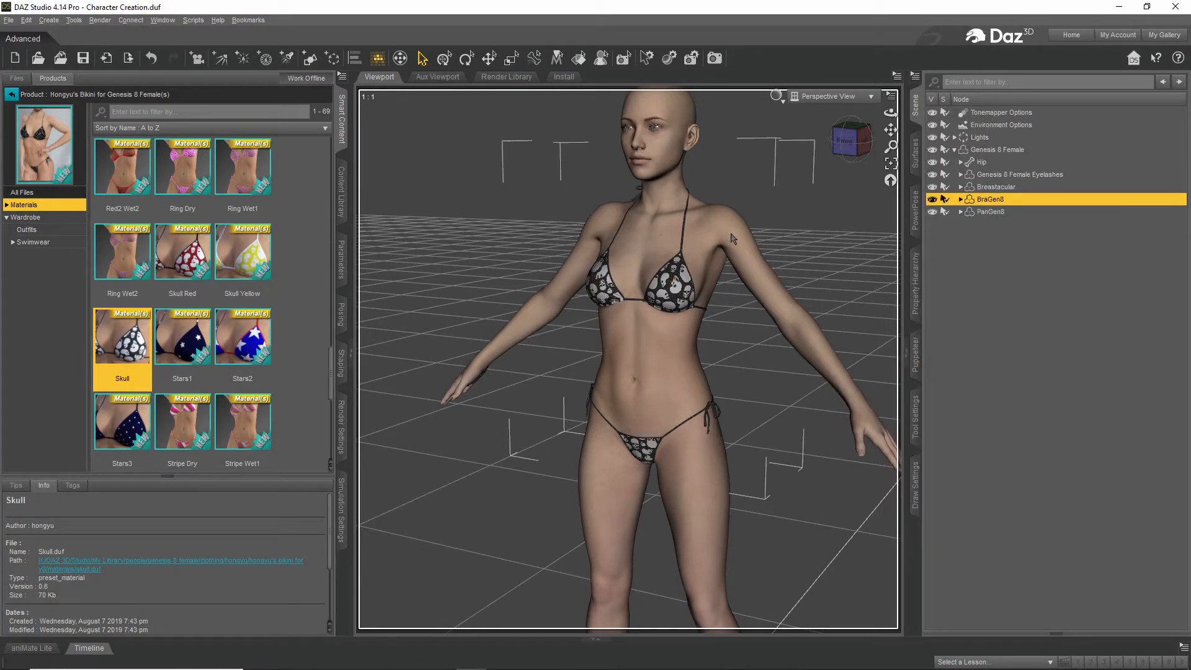
scroll(731, 234, "up", 4)
left_click_drag(892, 131, 846, 115)
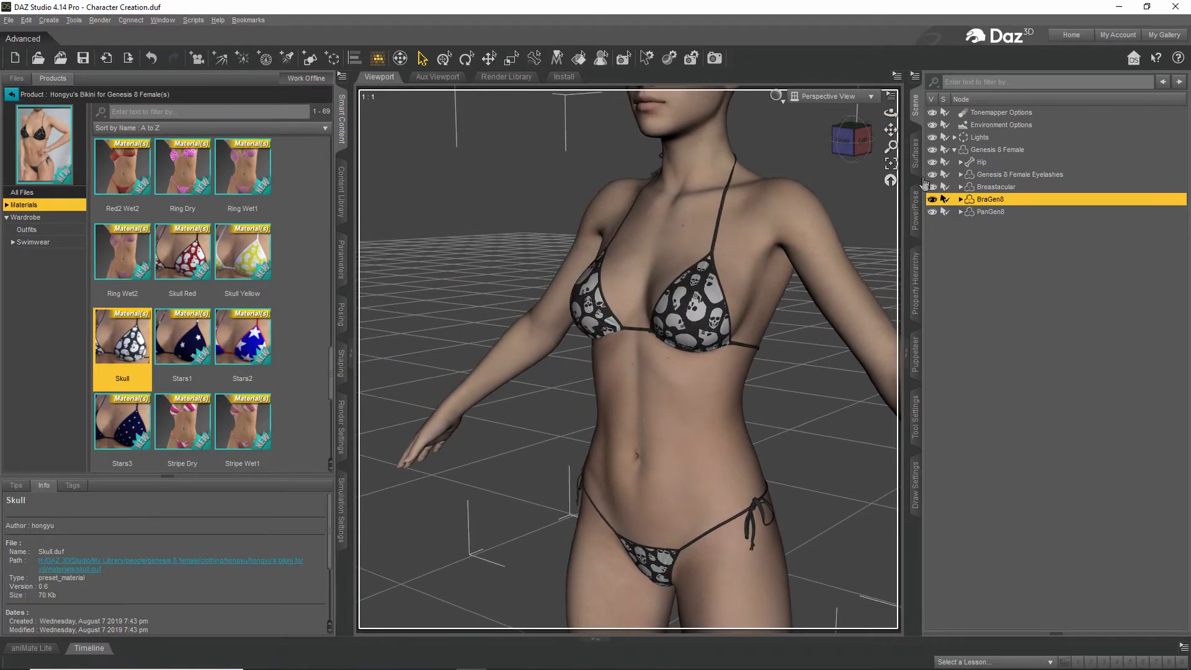
Add a smoothing modifier to the PanGen8 bikini bottom and check the fit on the figure
left_click(984, 212)
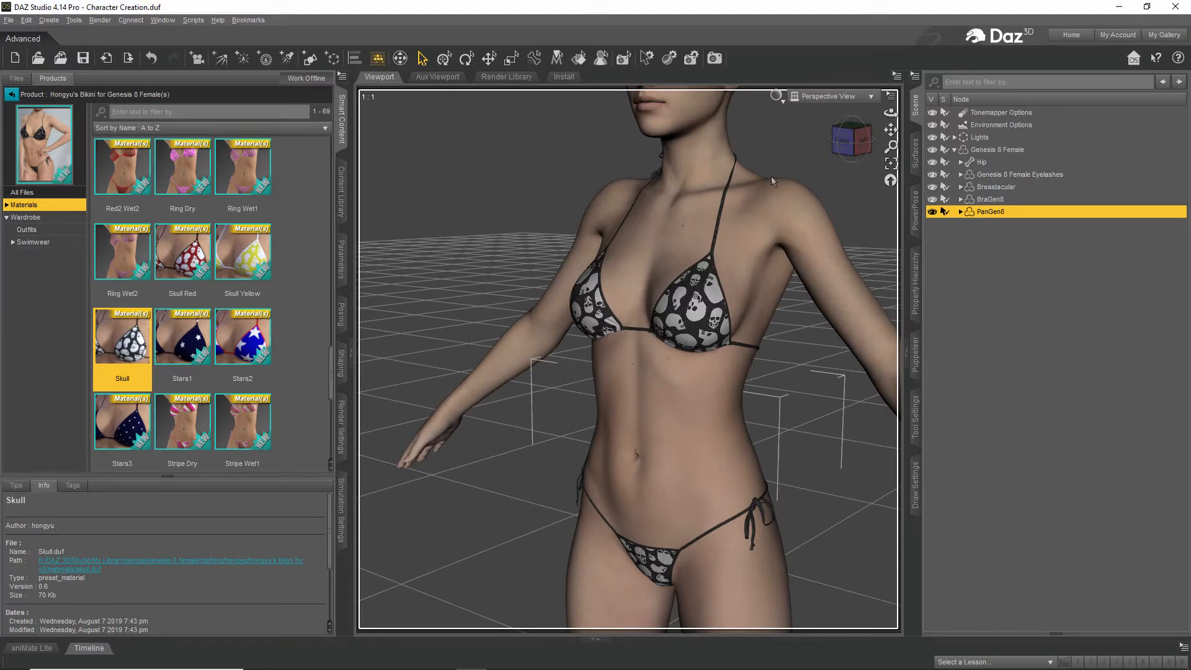
left_click(25, 20)
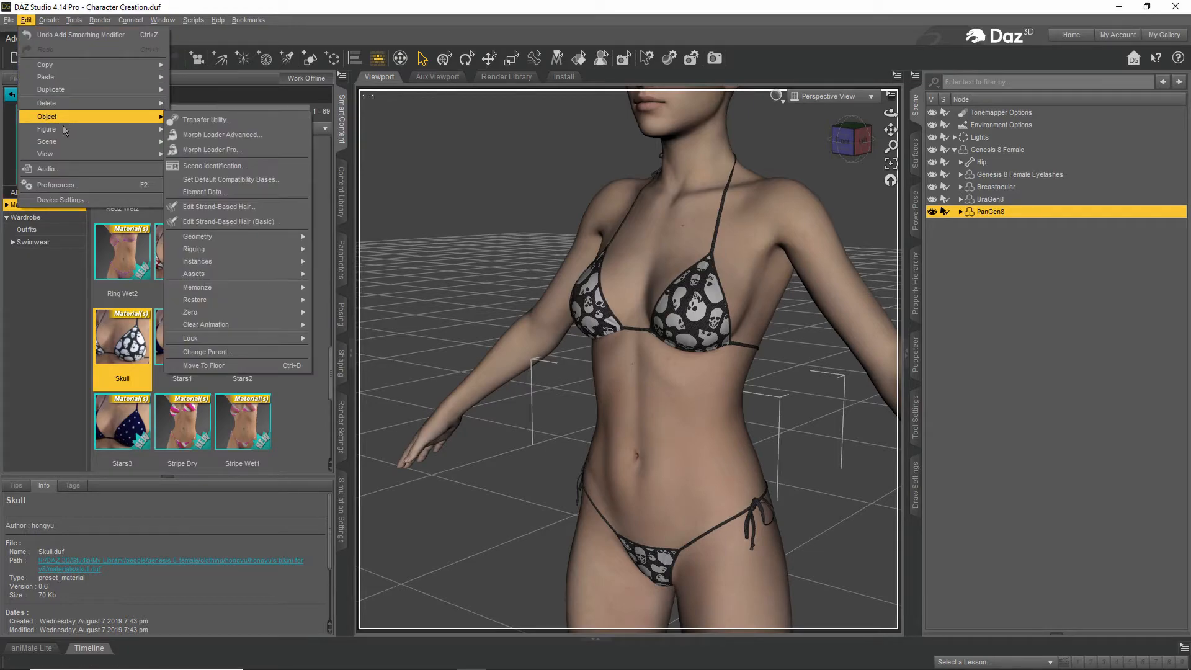
mouse_move(64, 131)
mouse_move(242, 246)
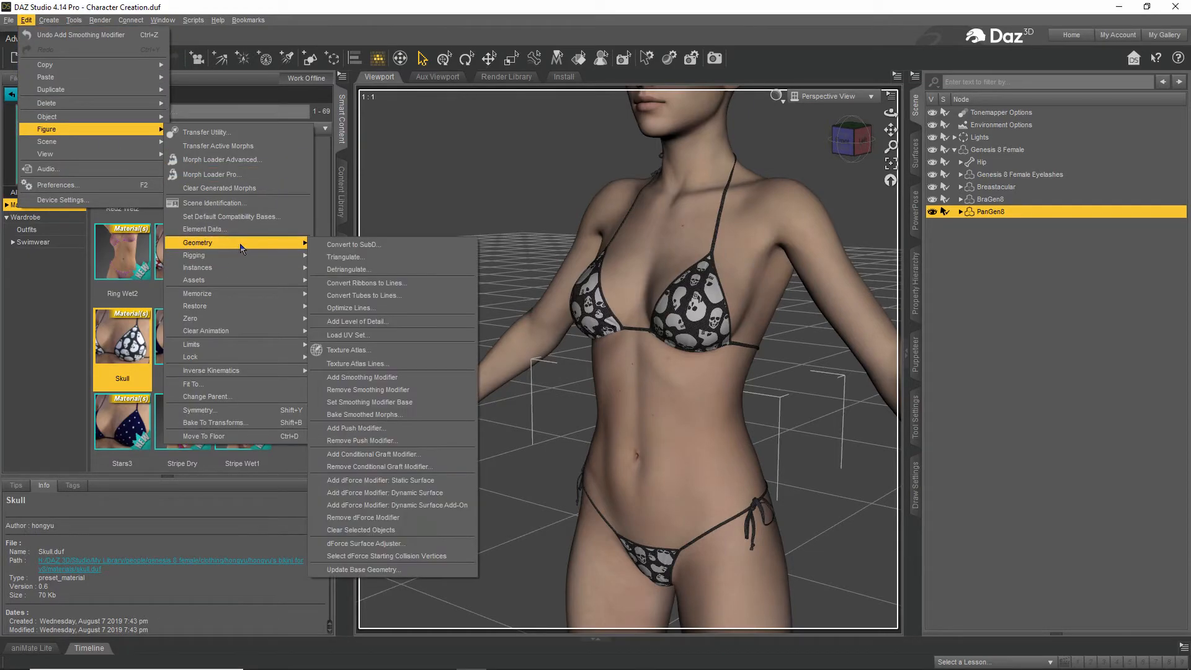
left_click(366, 377)
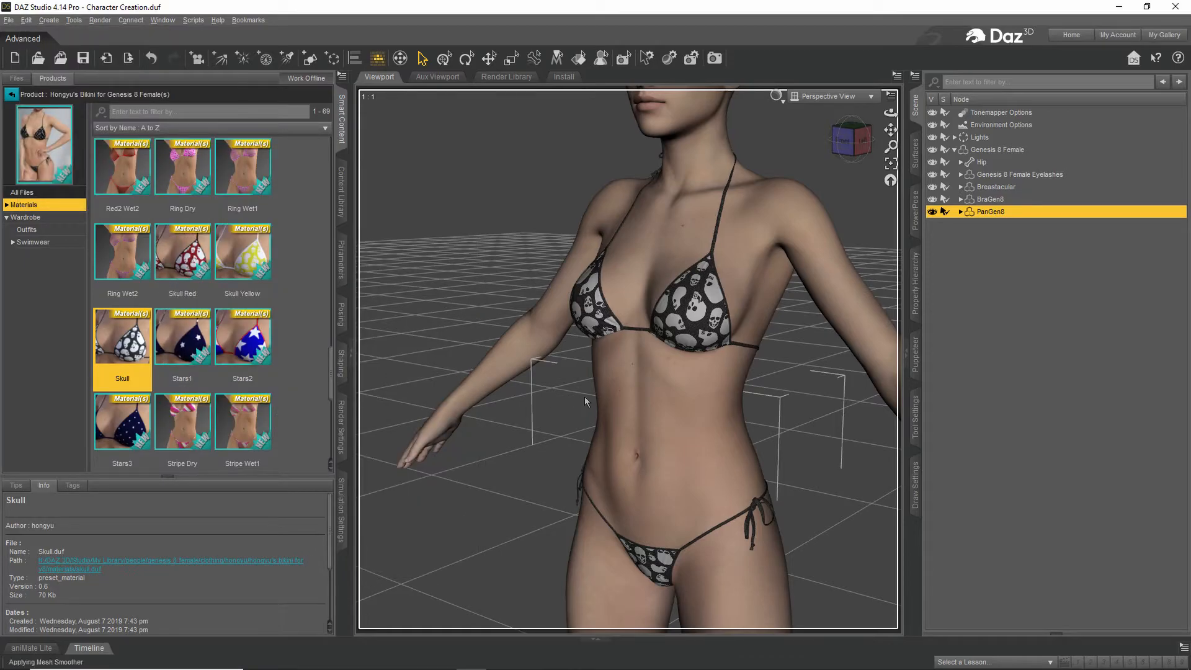
mouse_move(890, 112)
left_mouse_down()
mouse_move(769, 108)
mouse_move(891, 112)
left_mouse_up()
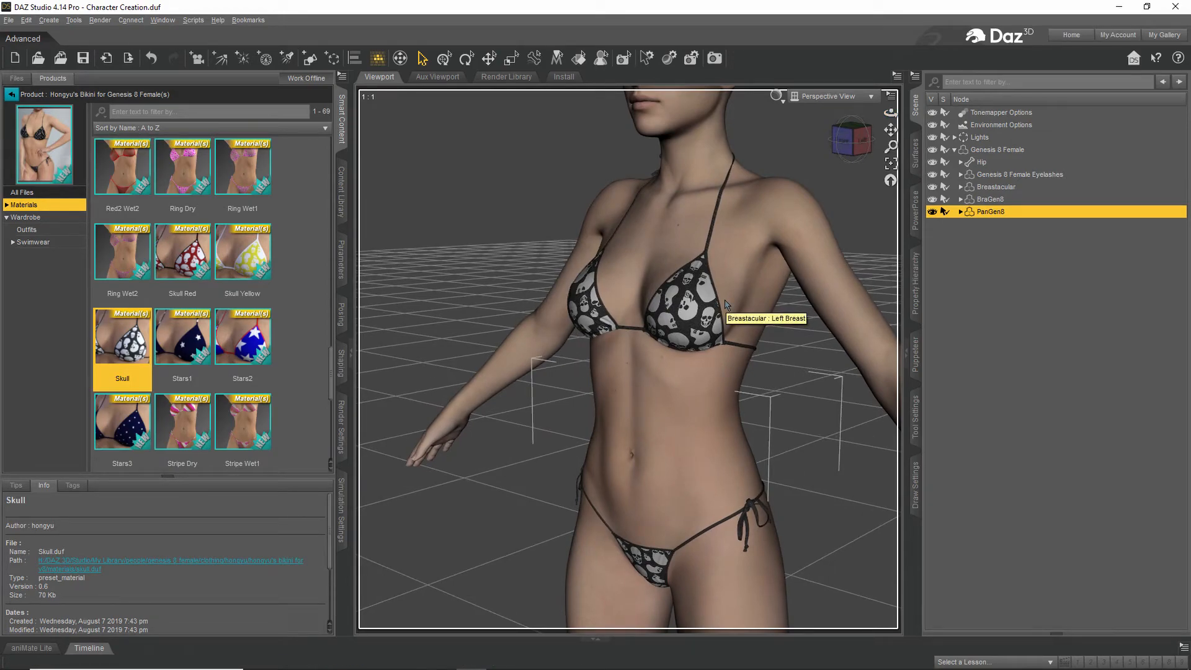
Set the BraGen8 bikini top's mesh smoothing Collision Iterations to 5 and inspect the fit
left_click(979, 201)
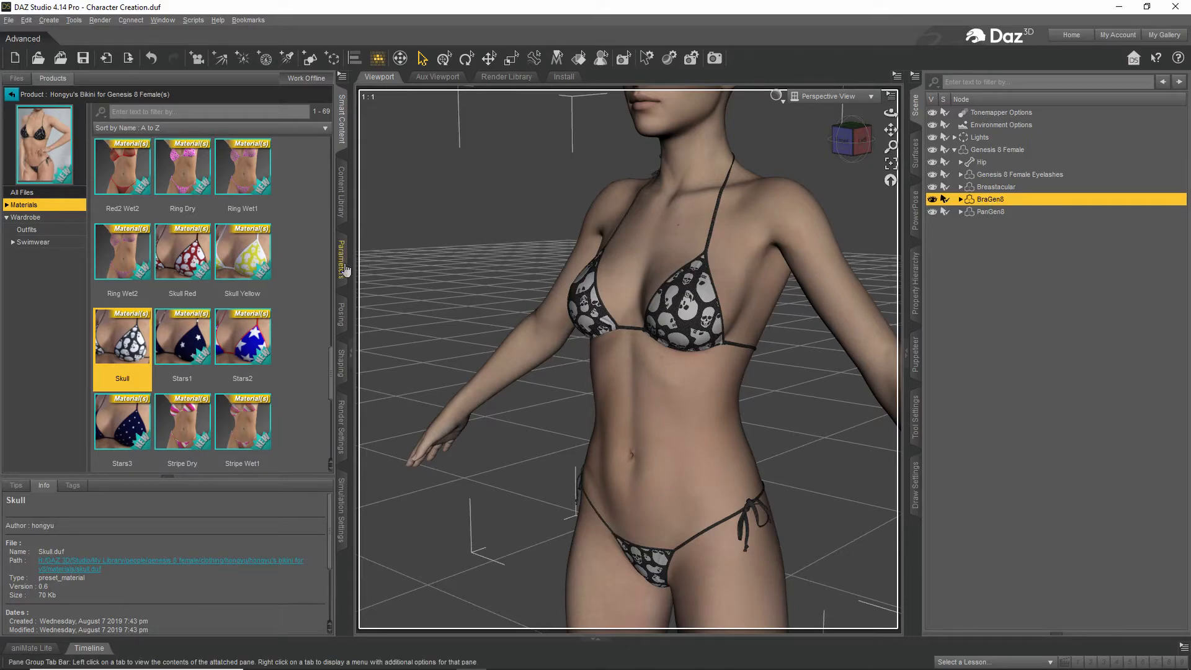
left_click(341, 259)
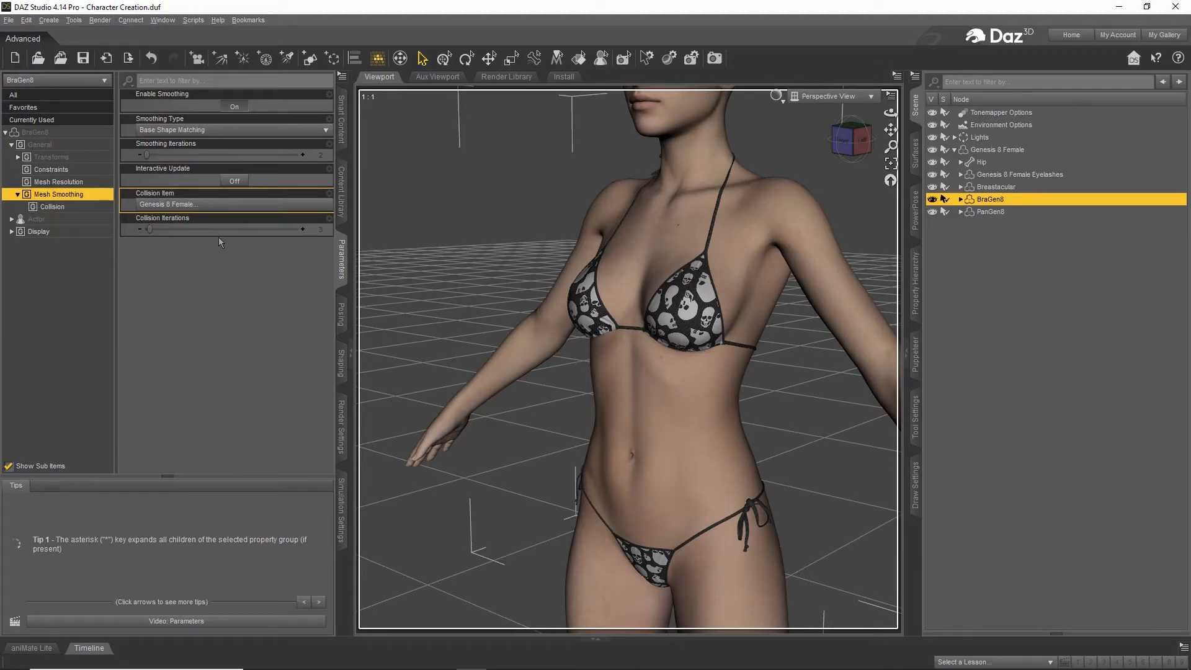
left_click(303, 229)
left_click(304, 230)
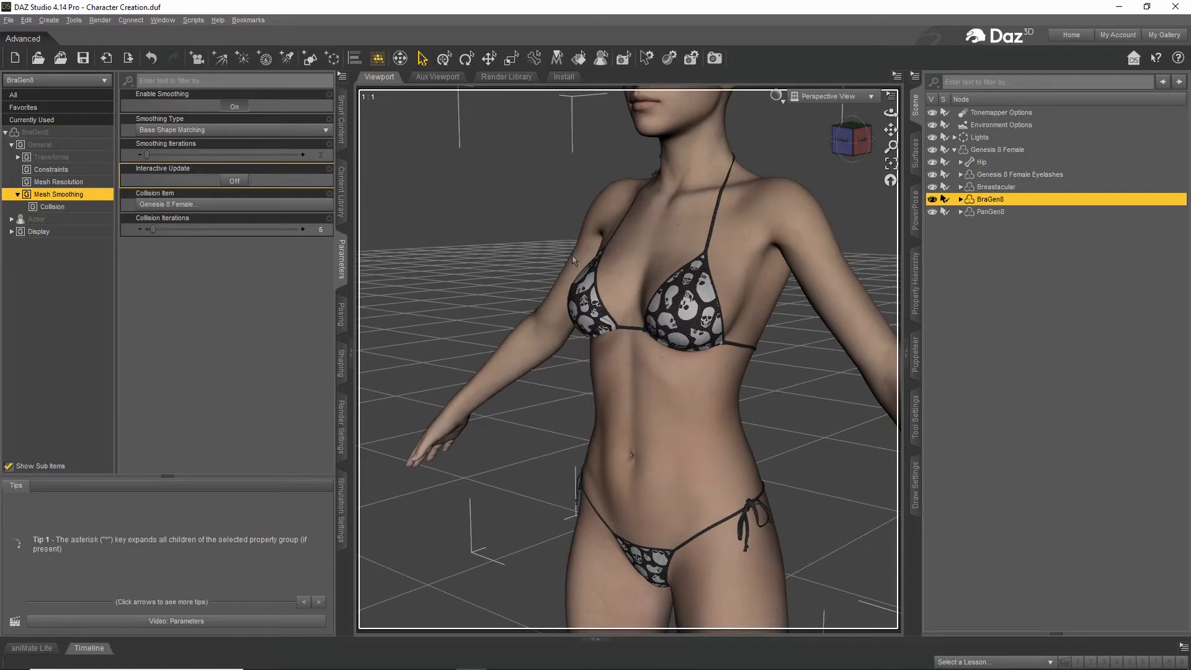
left_click_drag(574, 261, 764, 298, "alt")
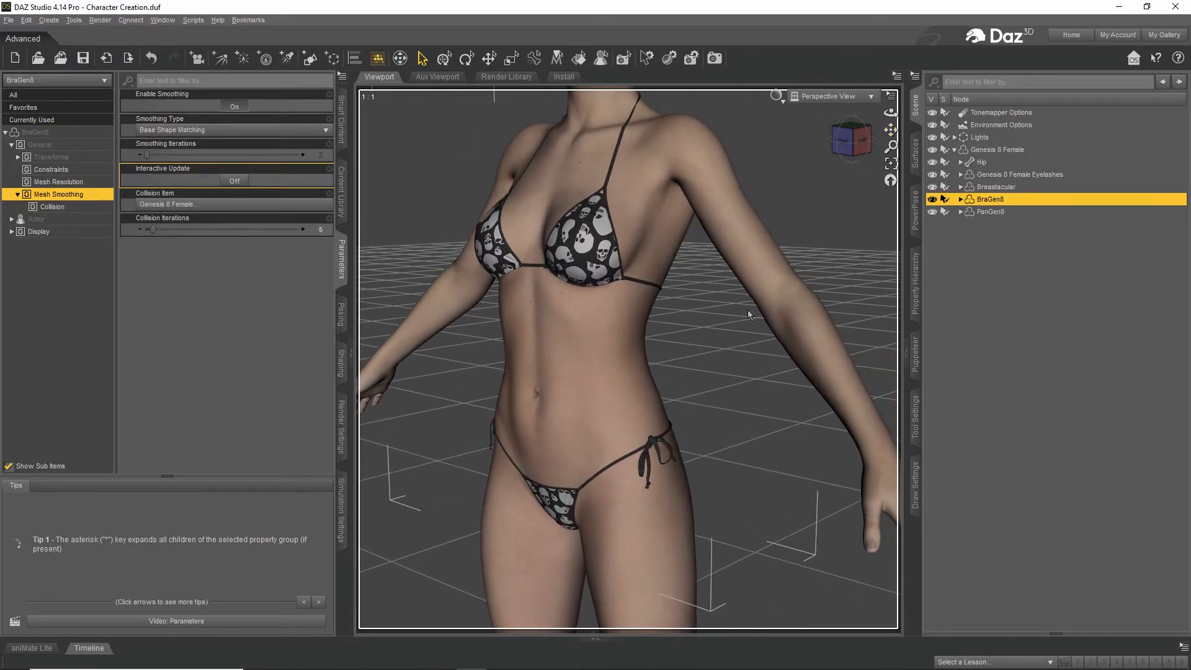
scroll(740, 319, "down", 3)
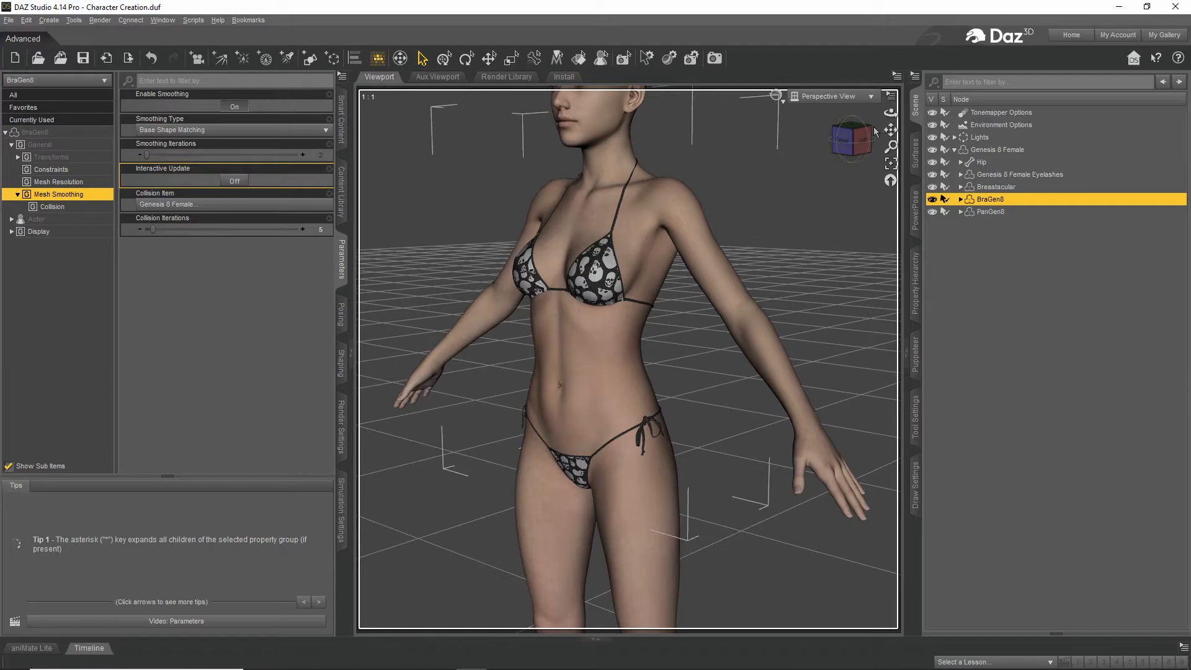
Try bending the figure's left forearm as a pose test
left_click_drag(892, 114, 919, 115)
left_click(814, 346)
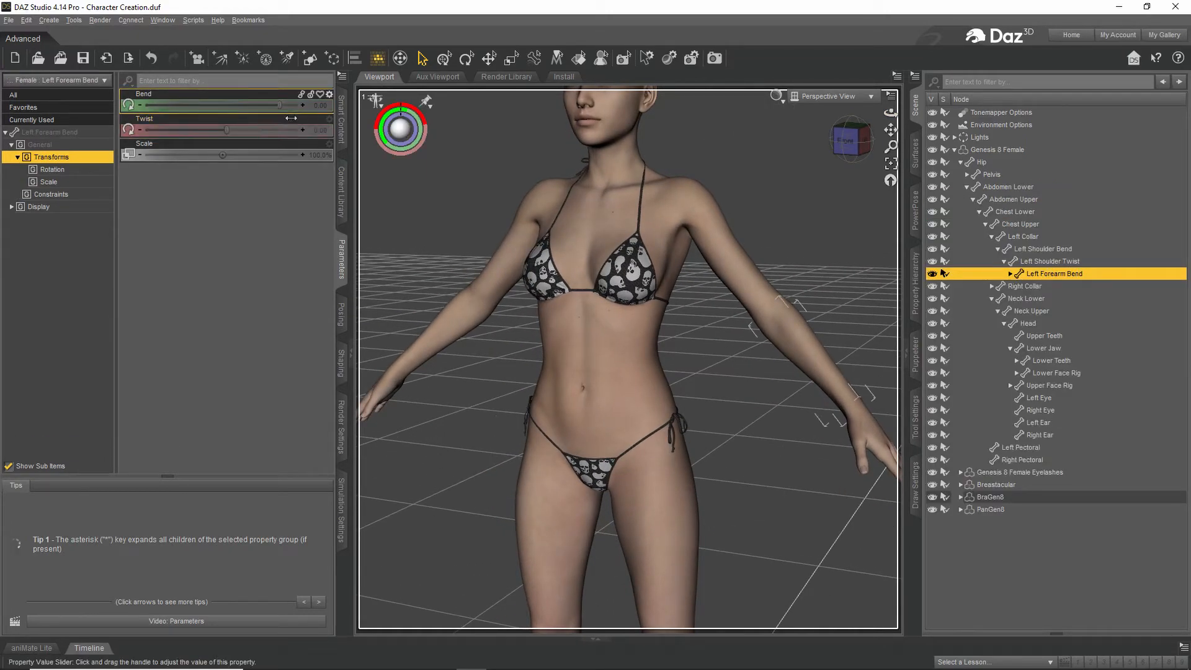
left_click_drag(210, 113, 263, 134)
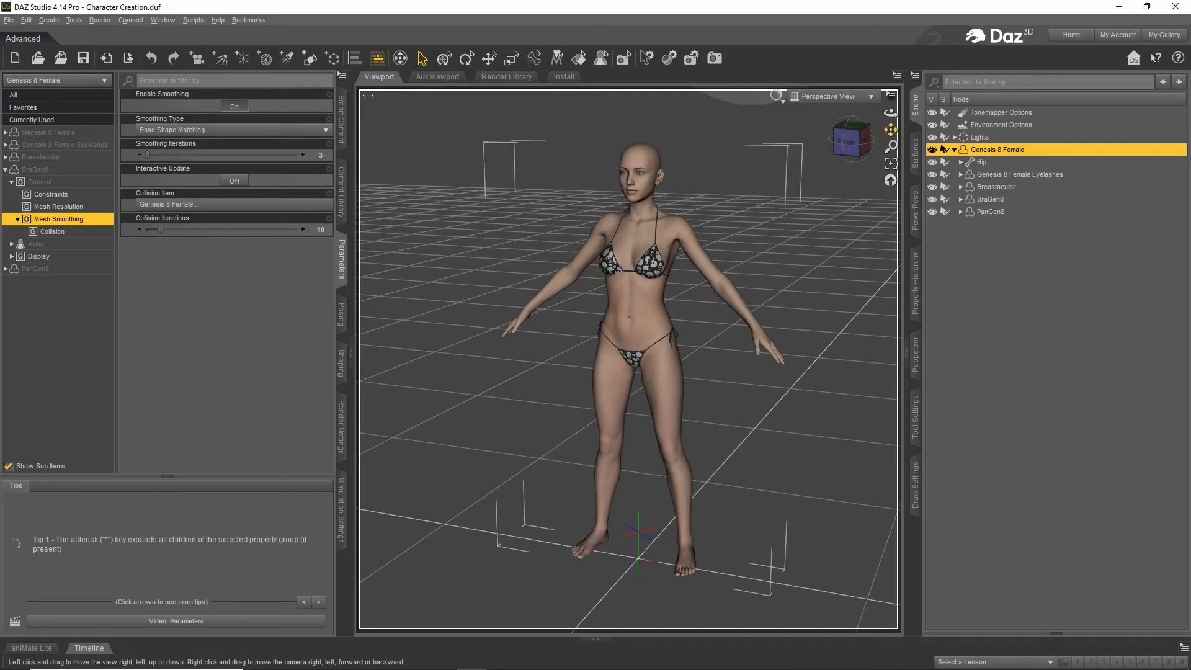
left_click_drag(894, 135, 881, 136)
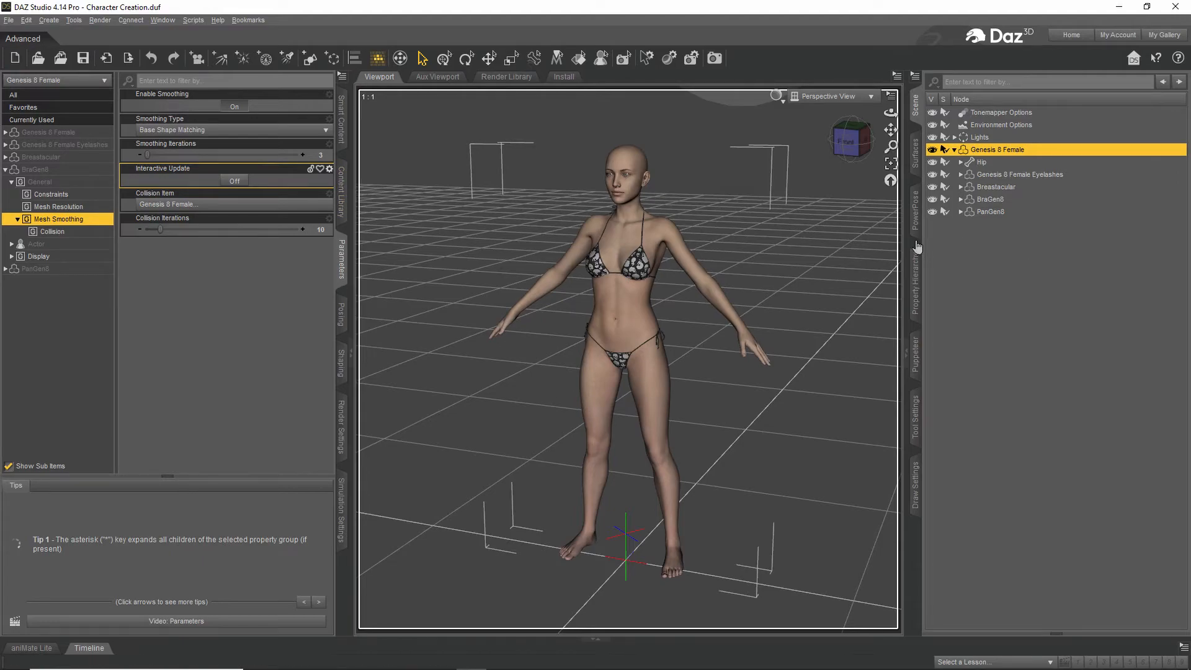
Create a sub-folder named "Demo character" in the DIM Custom base directory of the content library
left_click(343, 199)
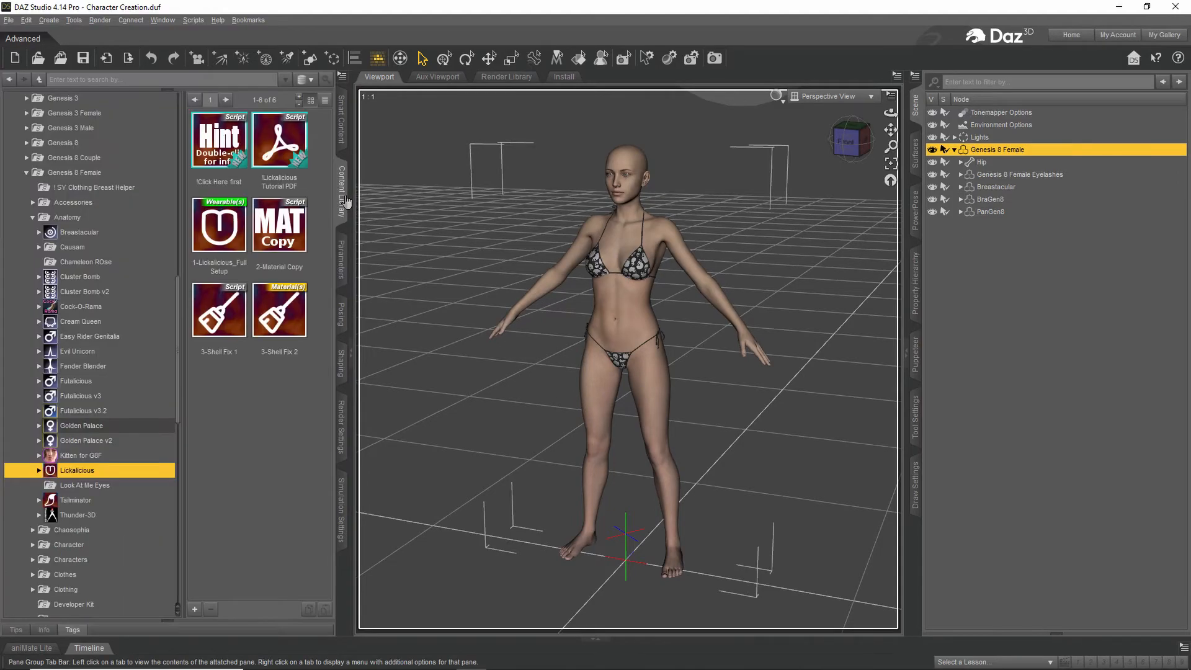
left_click(27, 172)
scroll(130, 263, "up", 9)
left_click(21, 291)
scroll(103, 313, "up", 4)
scroll(103, 312, "up", 1)
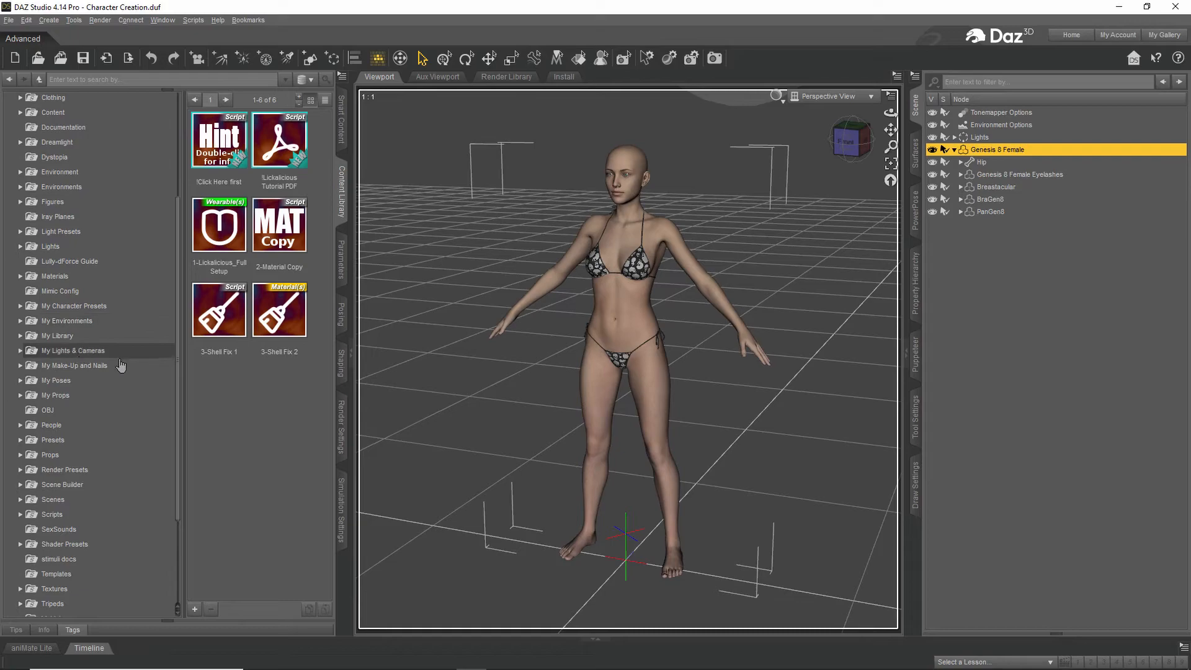
scroll(105, 300, "up", 4)
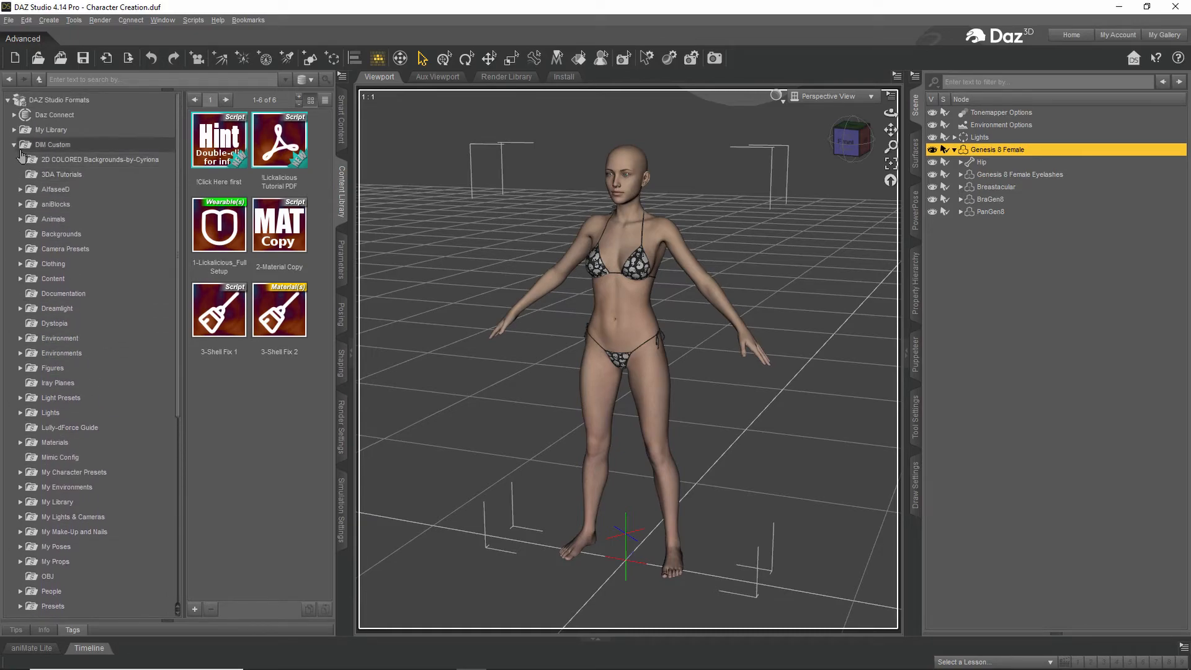
left_click(14, 146)
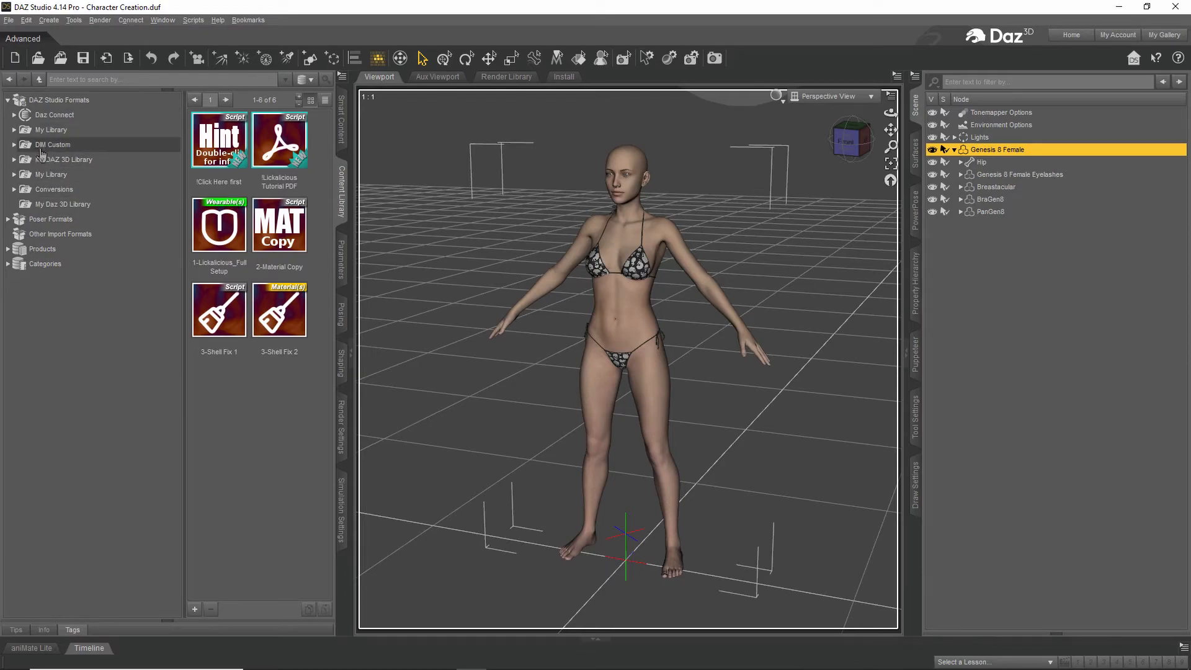
right_click(66, 149)
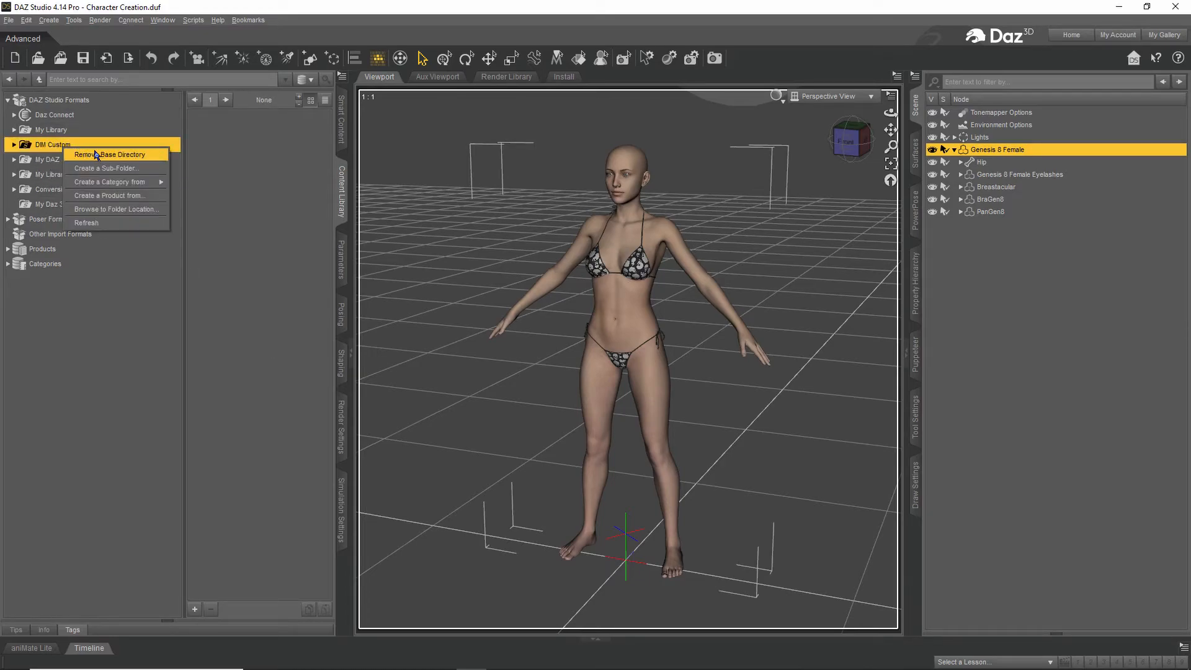
left_click(119, 170)
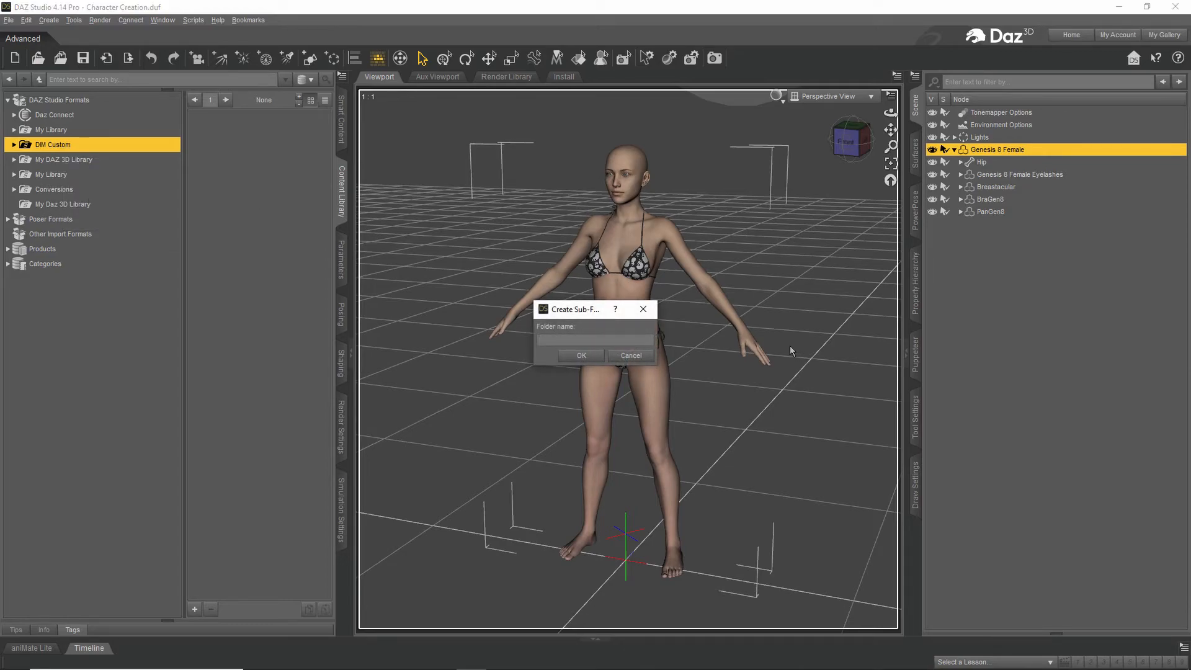
type("Demop")
left_click(581, 355)
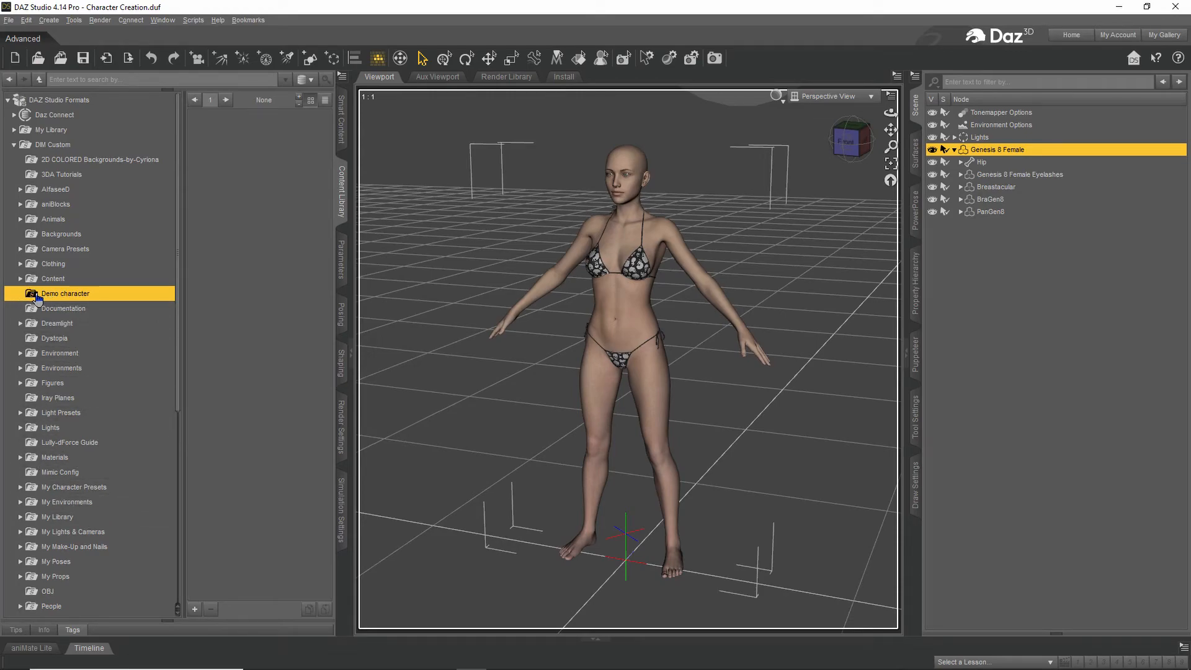
Create a sub-folder named "Demo" inside the Demo character folder
left_click(22, 487)
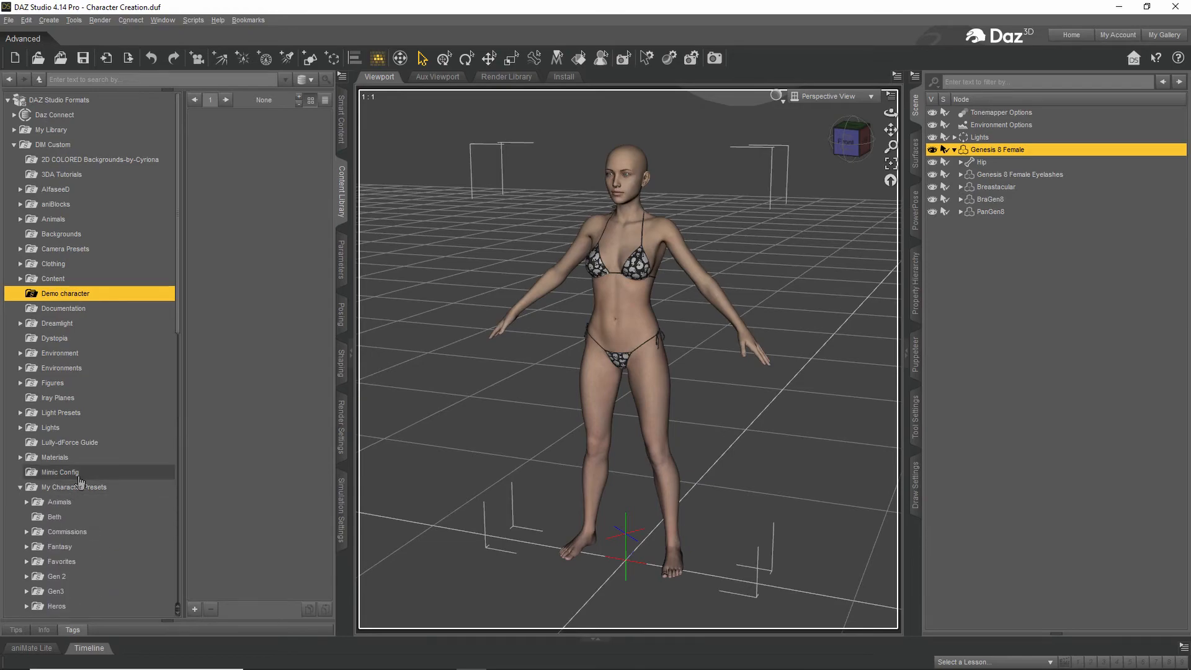
scroll(75, 446, "down", 4)
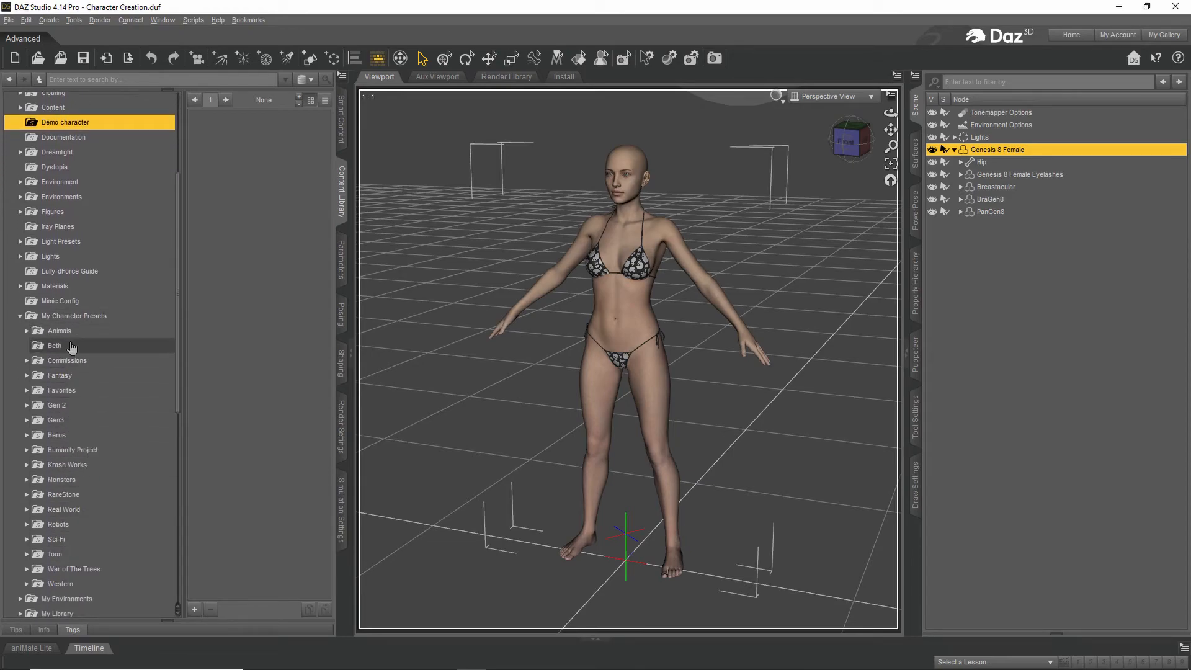
left_click(25, 318)
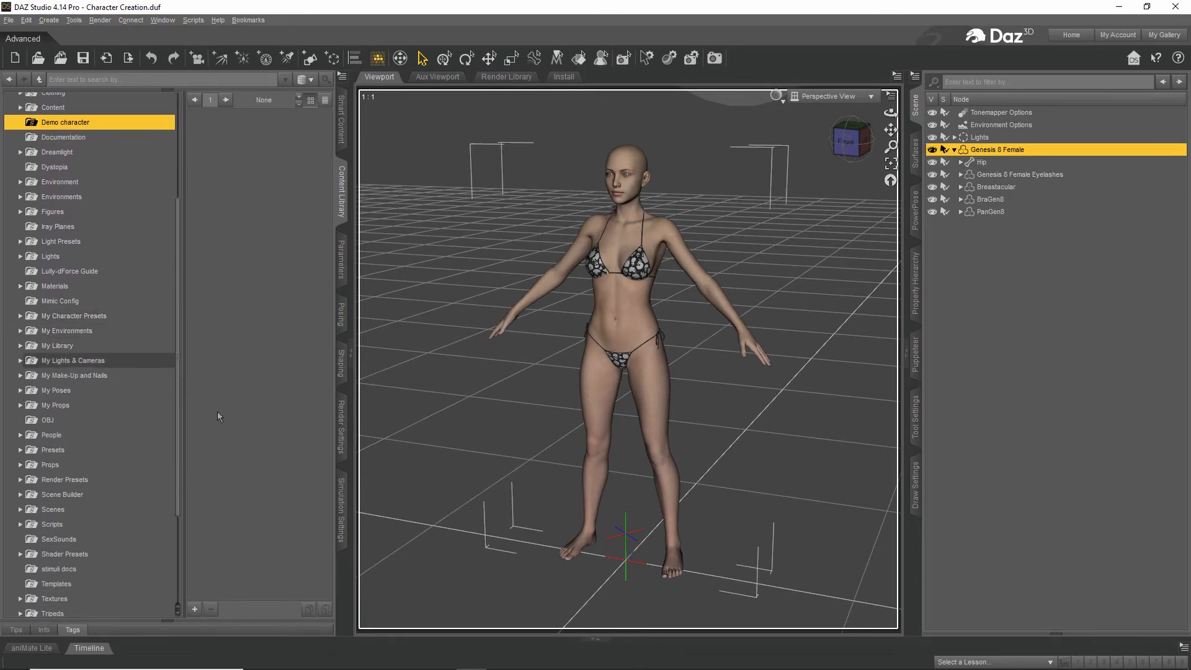
scroll(106, 456, "up", 2)
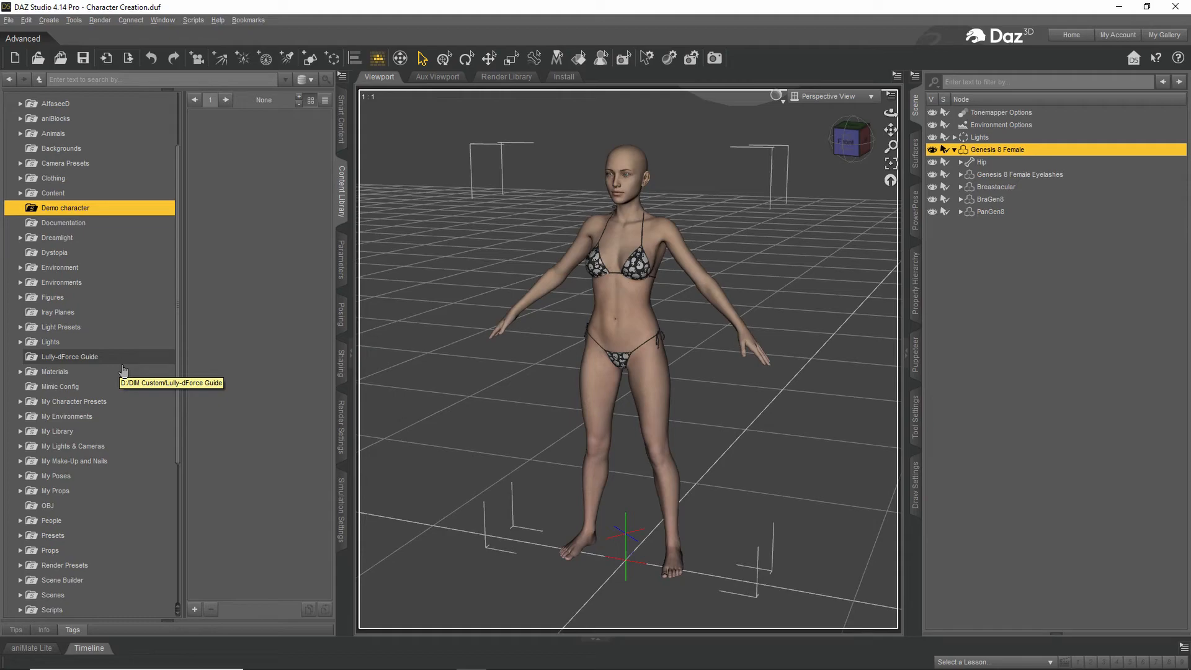
right_click(67, 209)
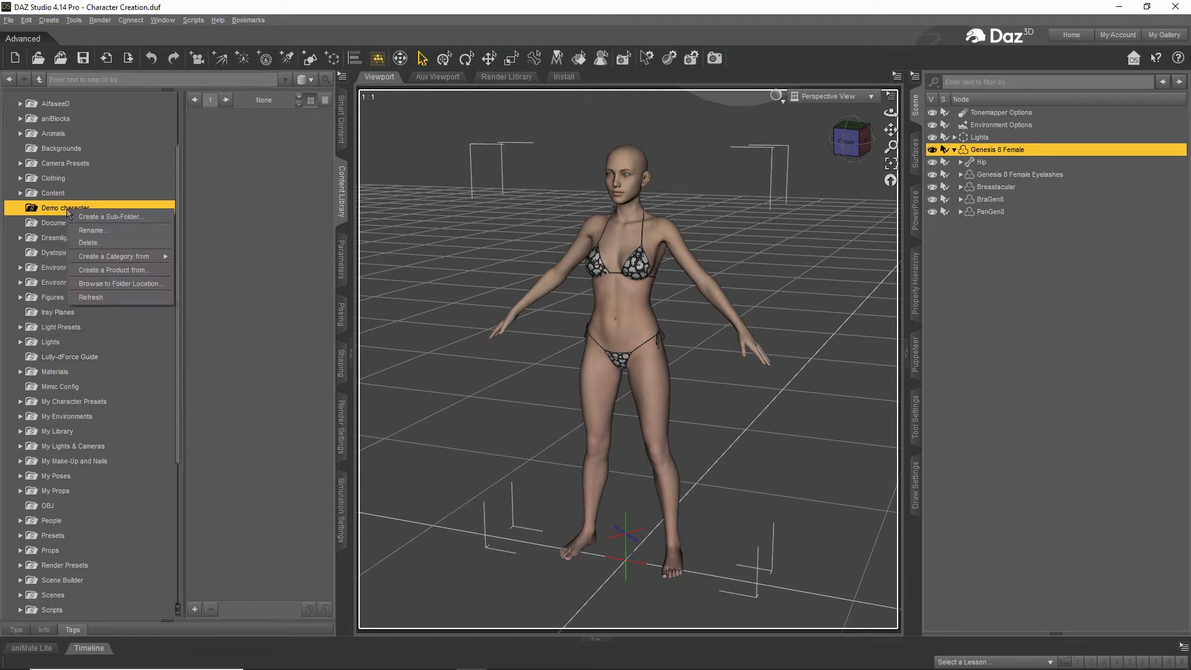
left_click(103, 218)
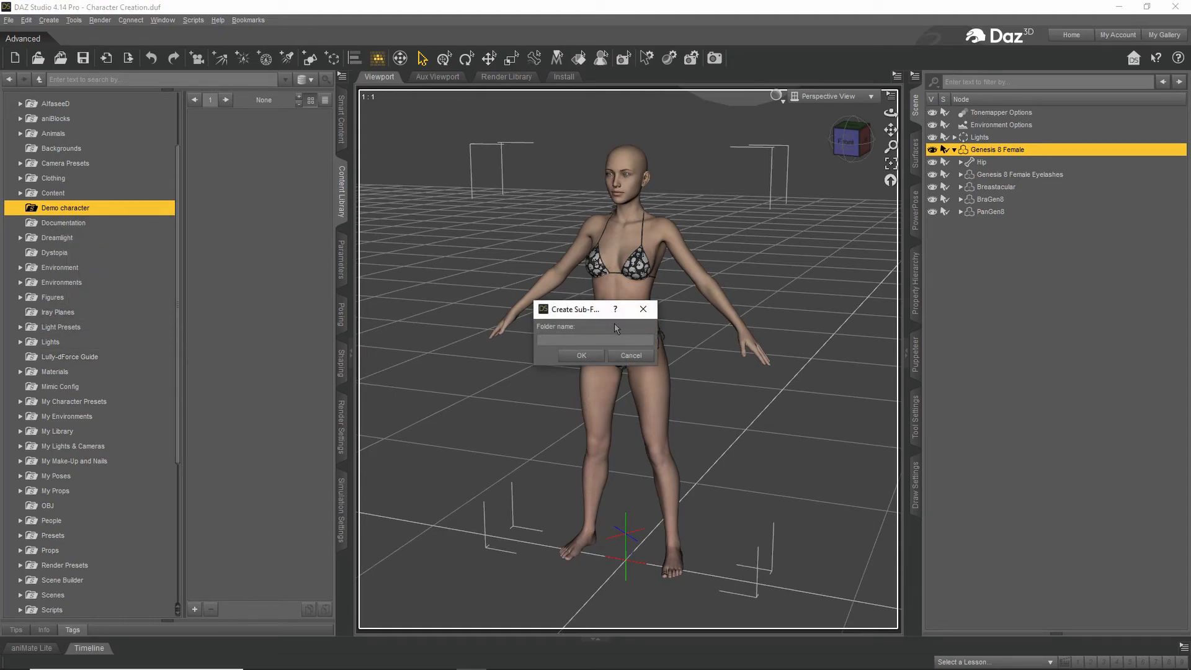
type("Dome")
type("emo")
key("Return")
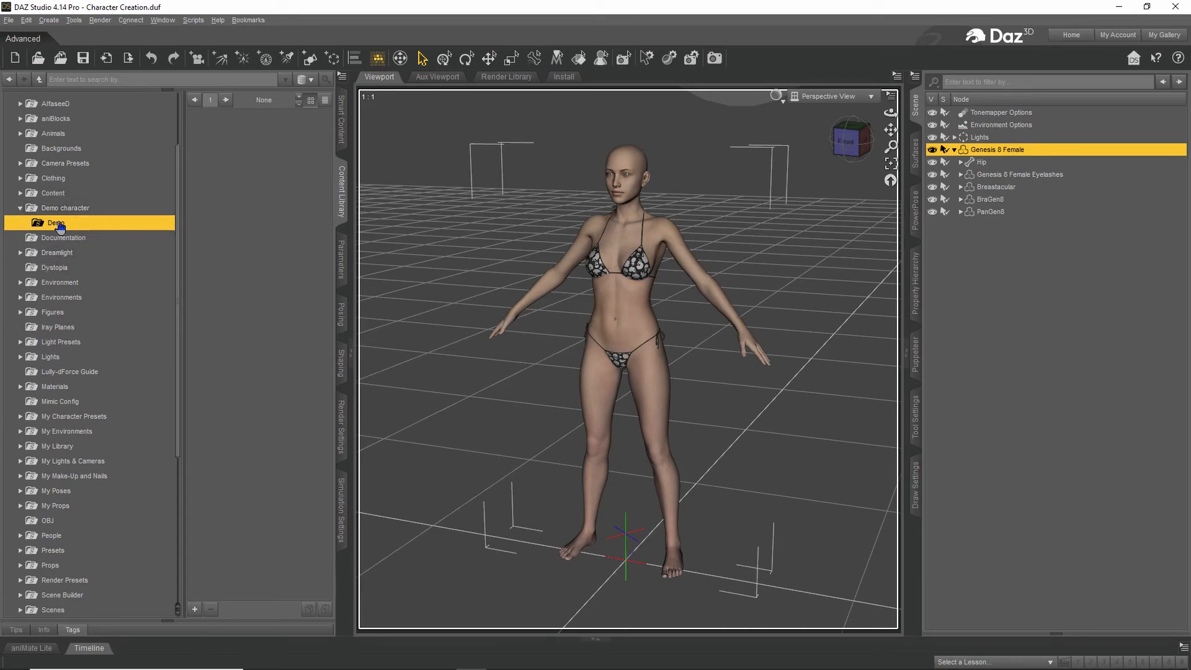
Save only the Genesis 8 Female as scene subset "Demo" in the Demo folder, excluding Lights, Environment Options and Tonemapper Options
left_click(195, 610)
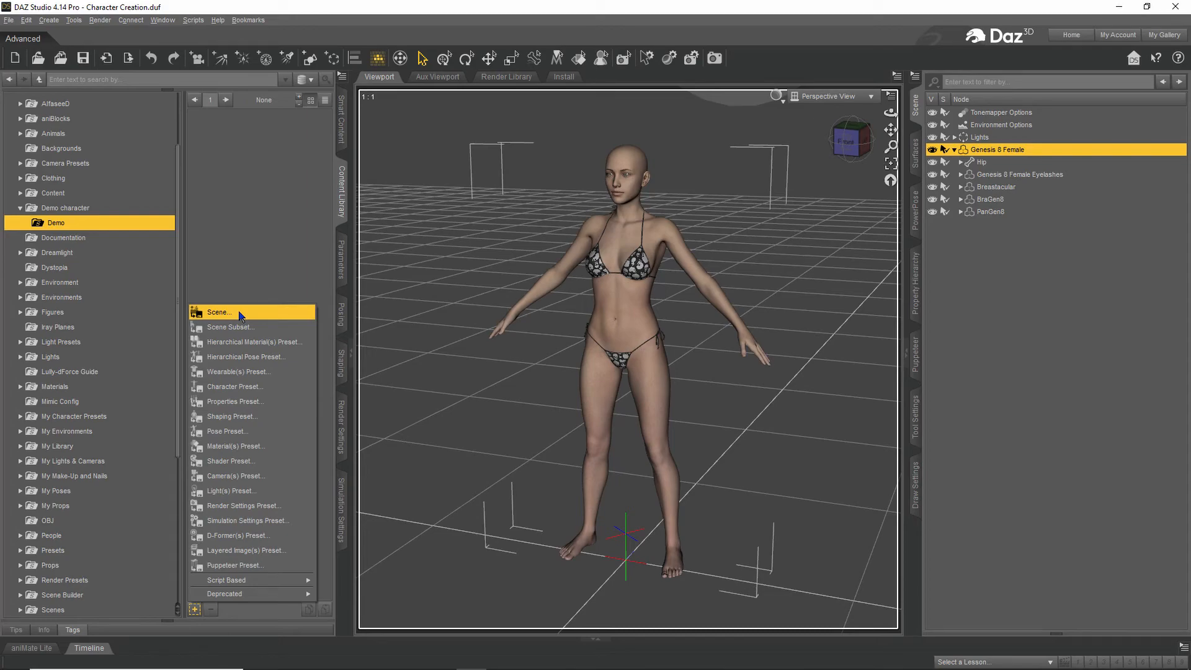
left_click(208, 329)
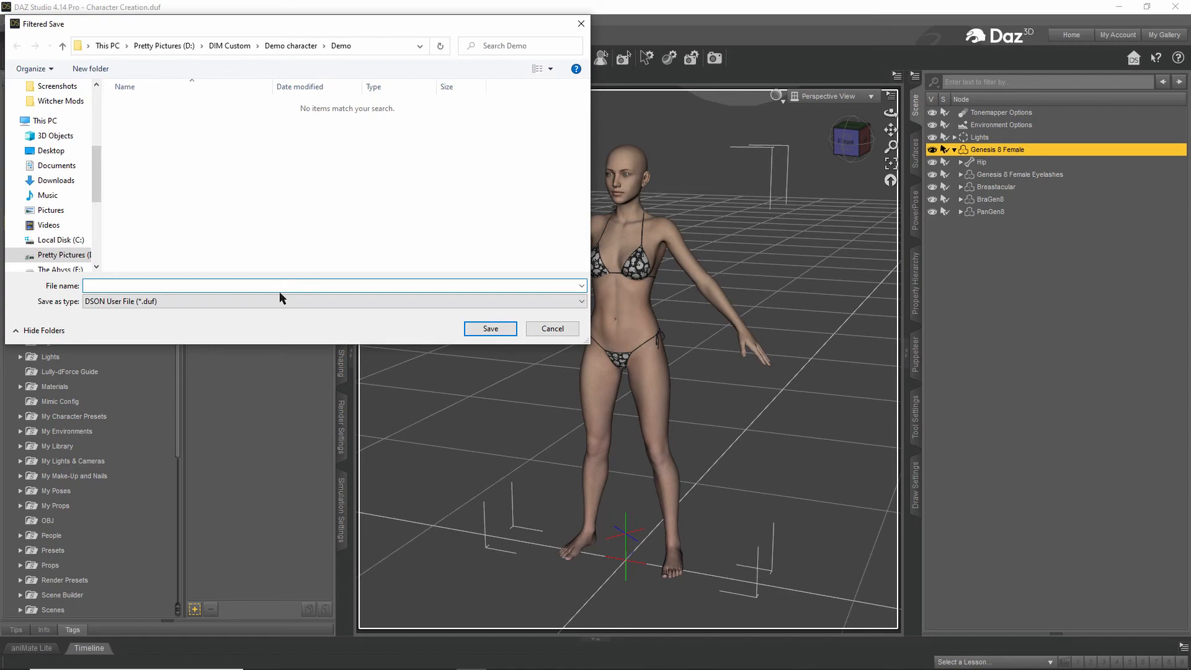
type("Demo")
left_click(481, 331)
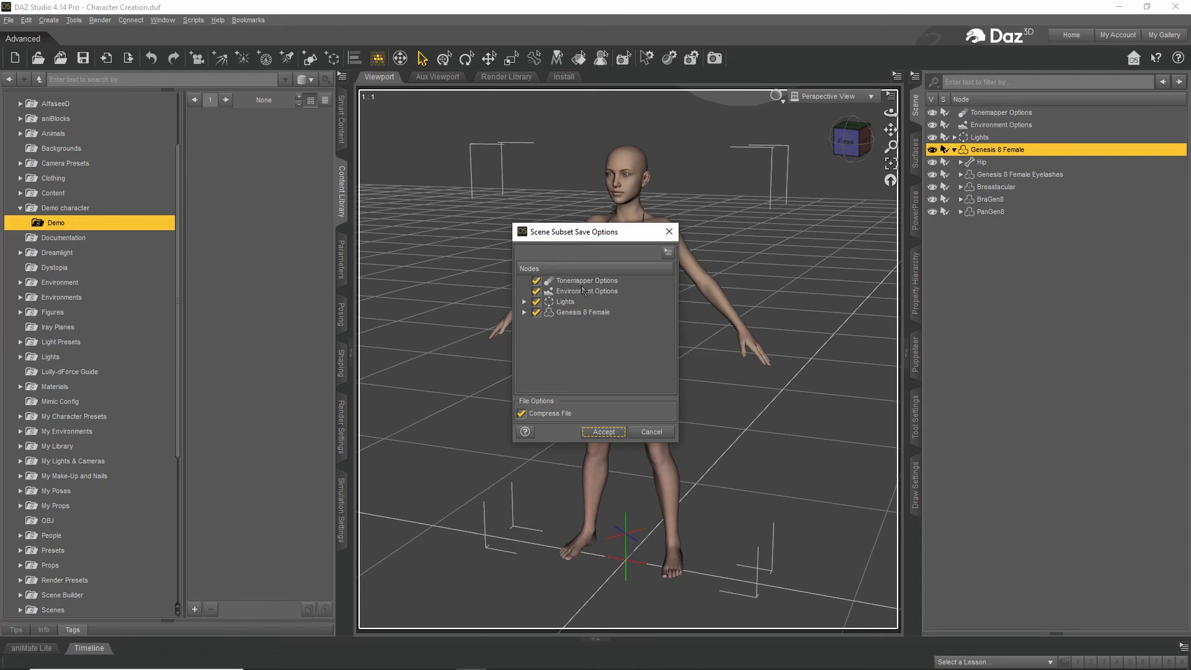
left_click(537, 302)
left_click(537, 291)
left_click(537, 280)
left_click(613, 434)
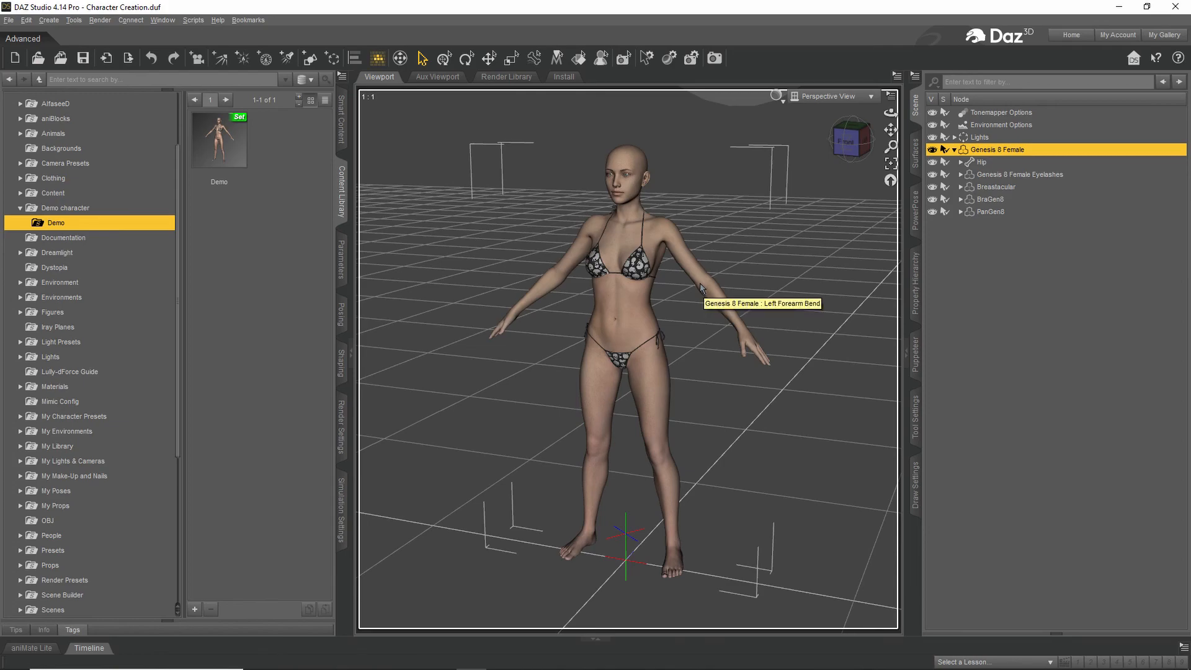
left_click(194, 609)
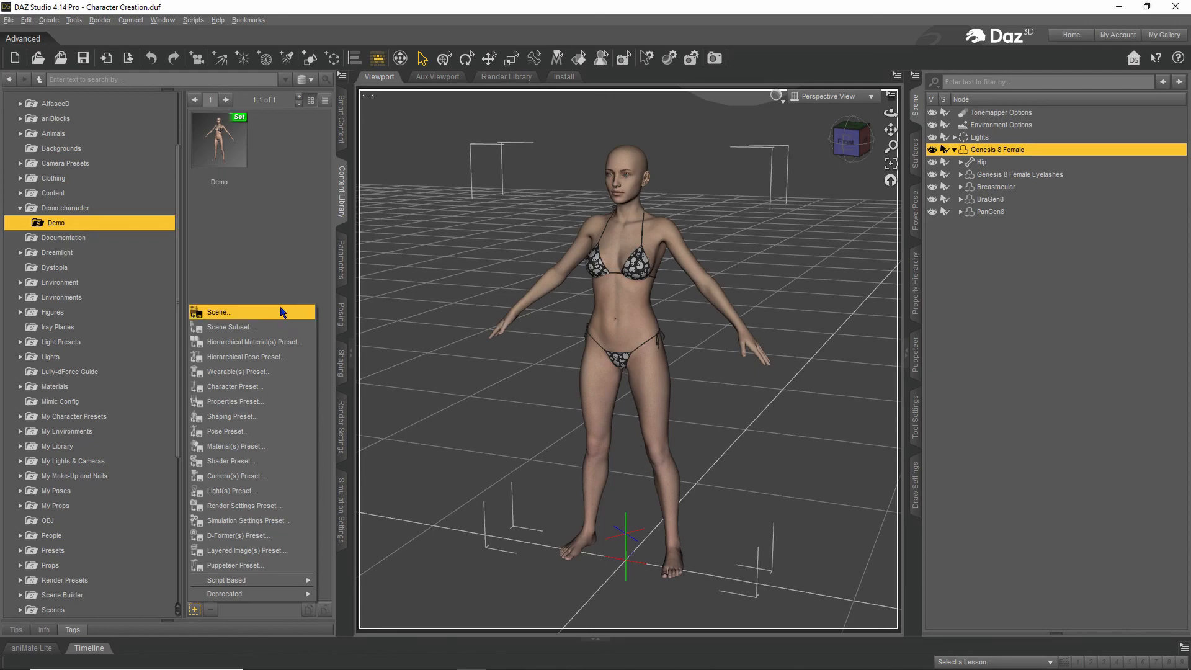
left_click(273, 237)
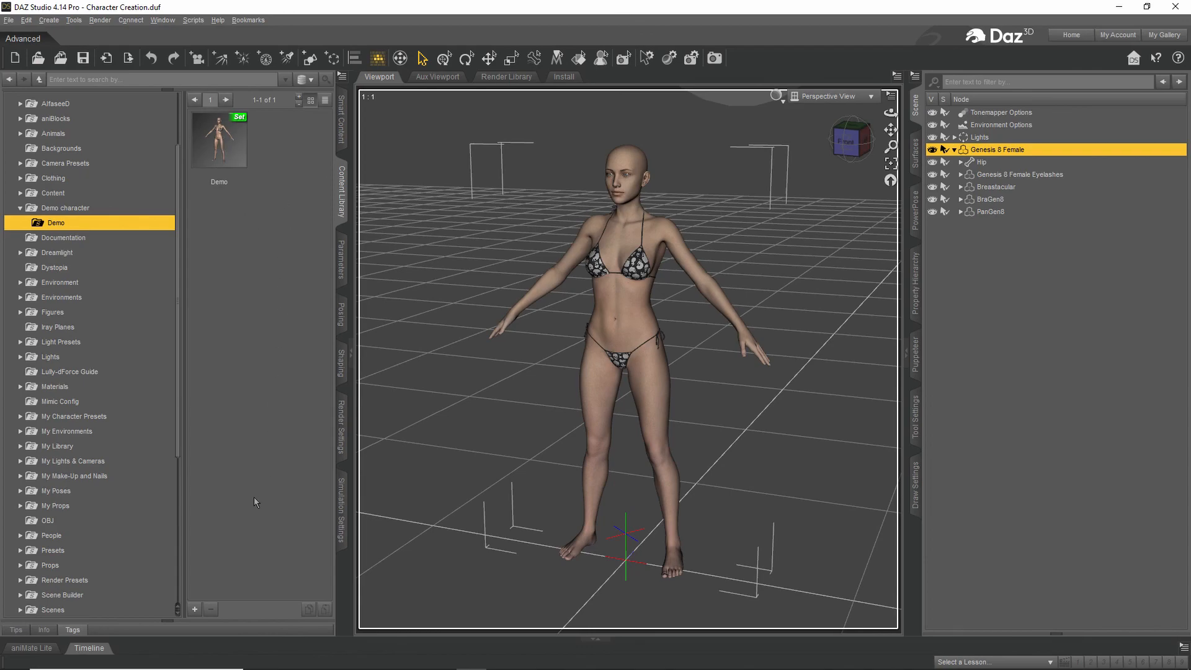